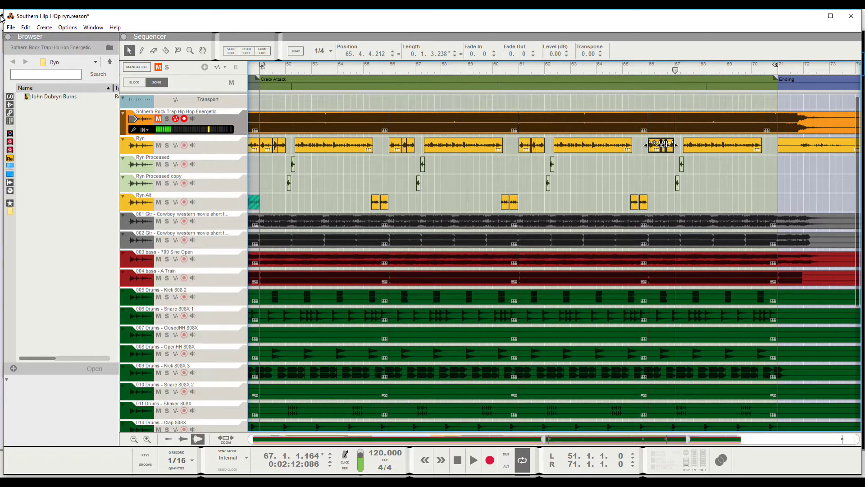
Fold away the browser and mute the Processed, Processed copy and Alt vocal tracks.
click(8, 38)
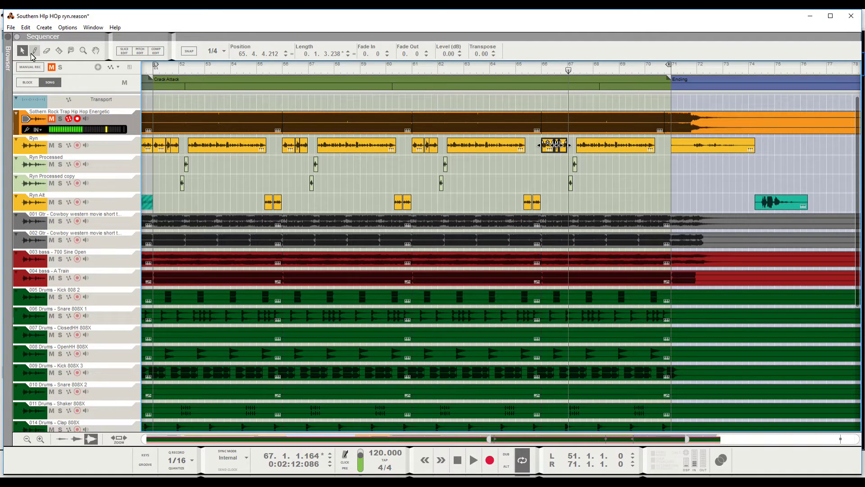
click(51, 164)
click(52, 183)
click(52, 202)
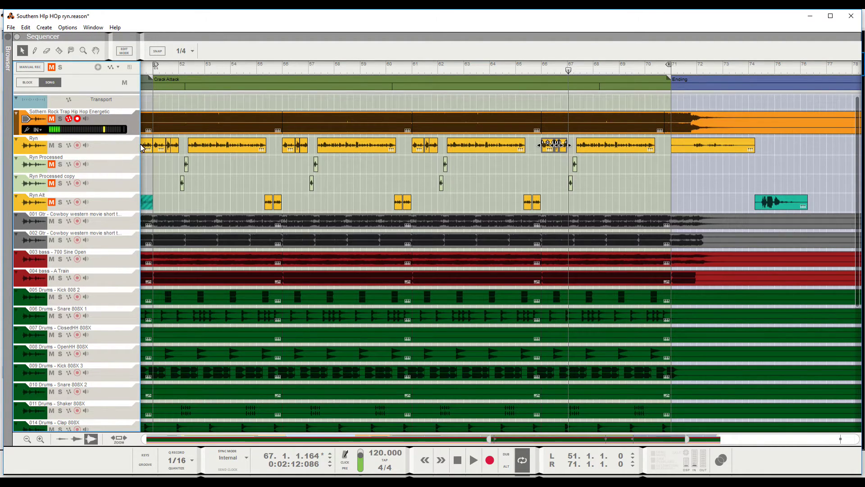
Create a new audio track directly below the main vocal track and turn off its input monitoring.
click(120, 153)
right_click(120, 153)
click(89, 142)
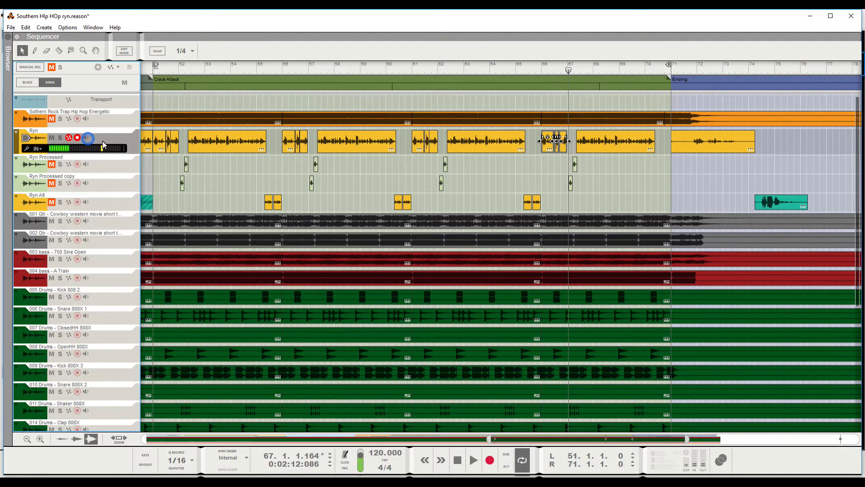
right_click(113, 141)
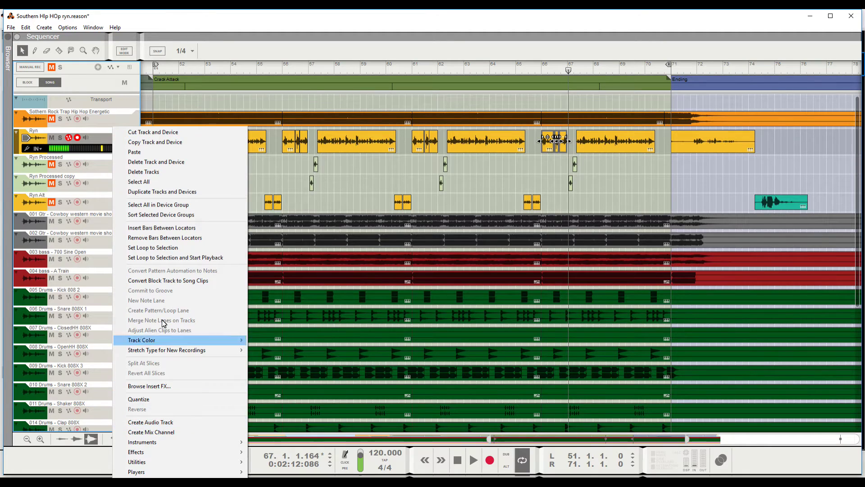
click(163, 422)
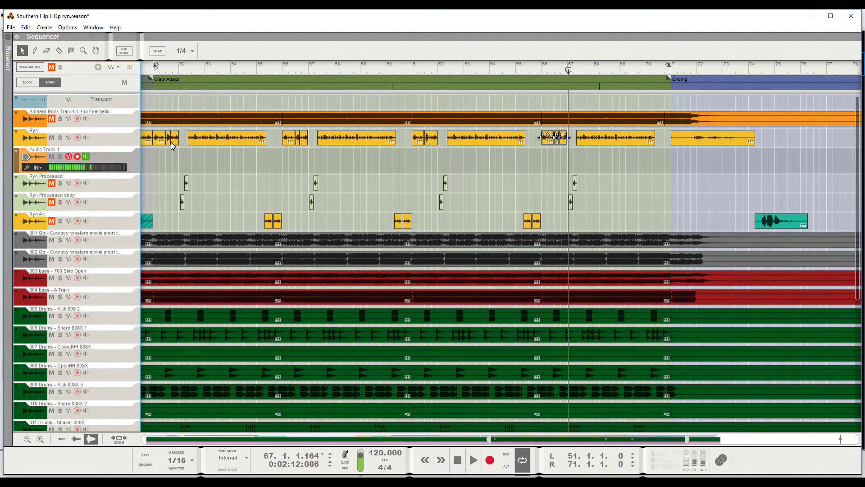
click(86, 156)
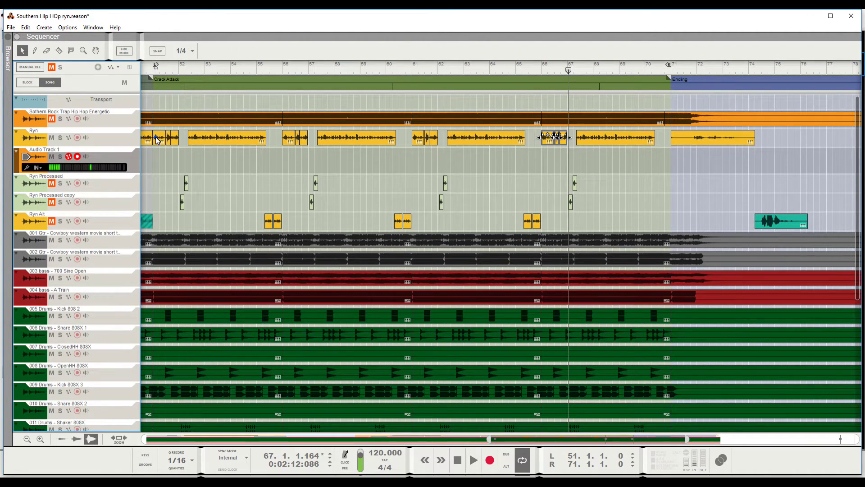
drag(156, 139, 156, 158)
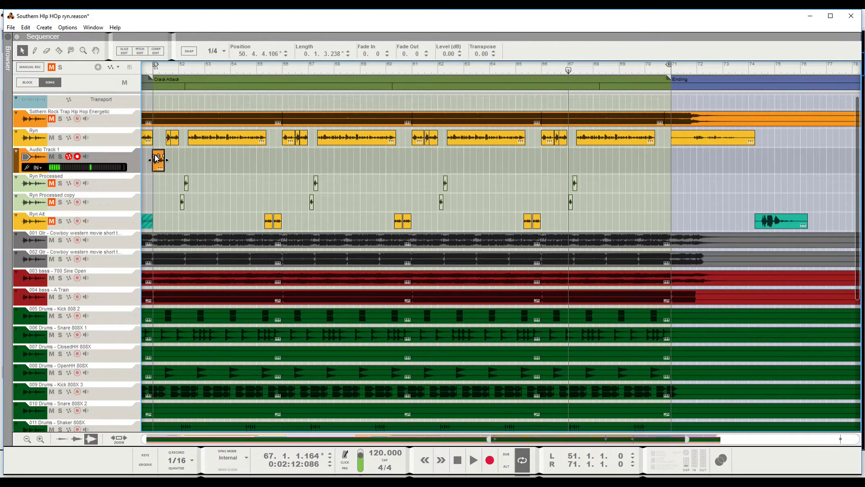
drag(157, 158, 159, 138)
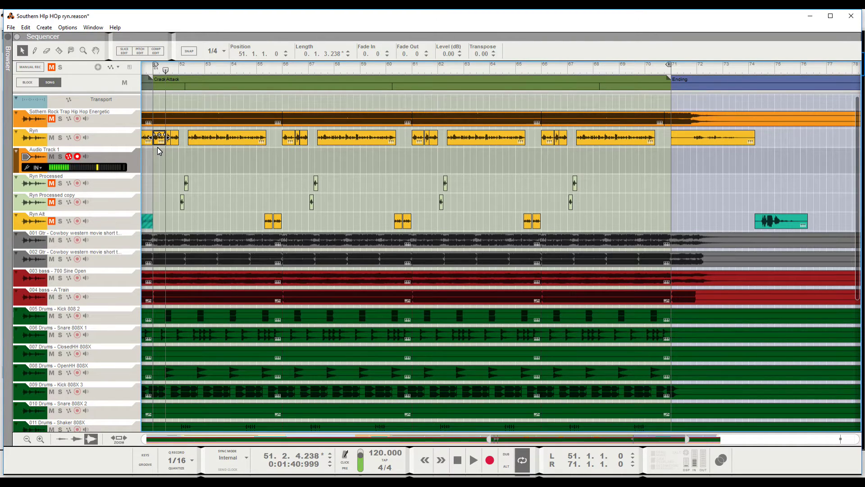
drag(168, 142, 165, 162)
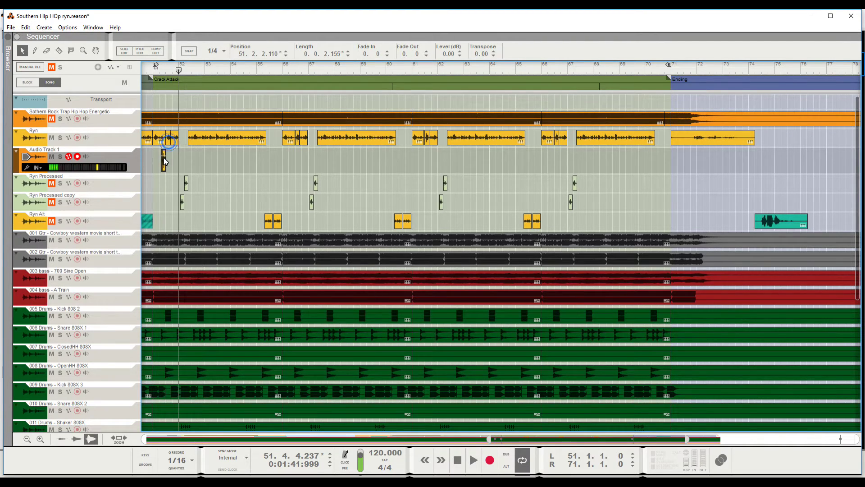
key(ctrl+z)
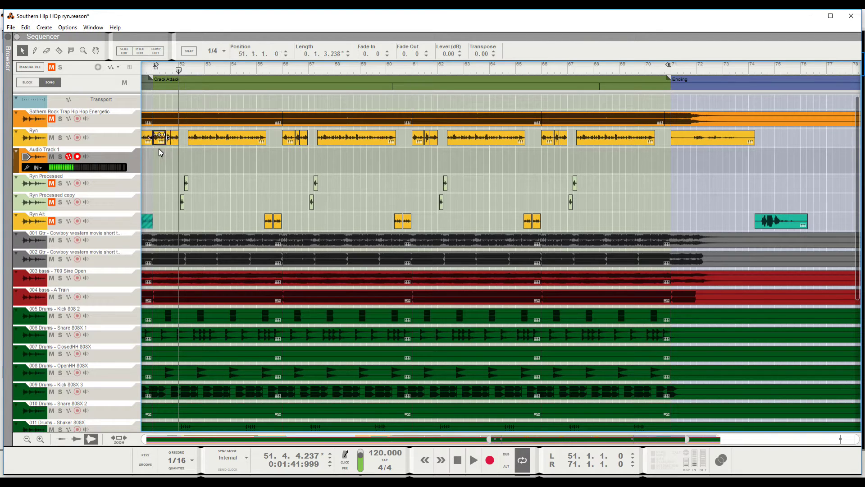
Place a duplicate of the main vocal's bar 51 clip on Audio Track 1 at position 51.1.1.0, keeping the original on its track.
drag(160, 143, 158, 157)
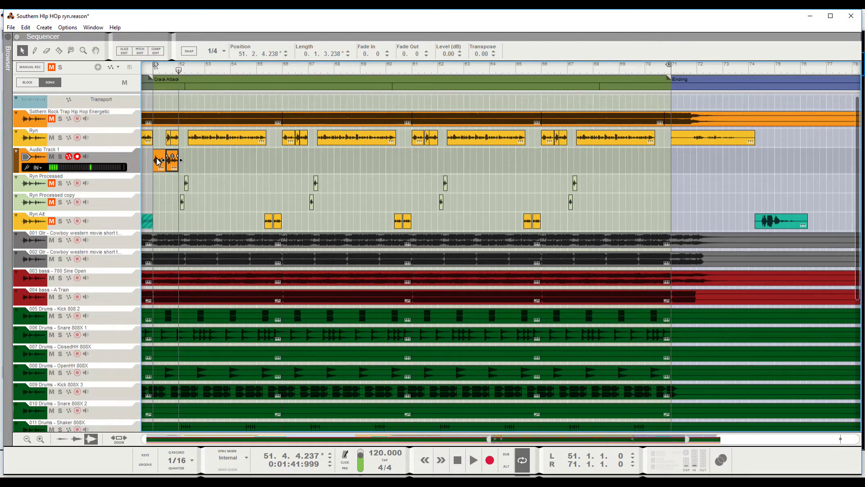
double_click(159, 158)
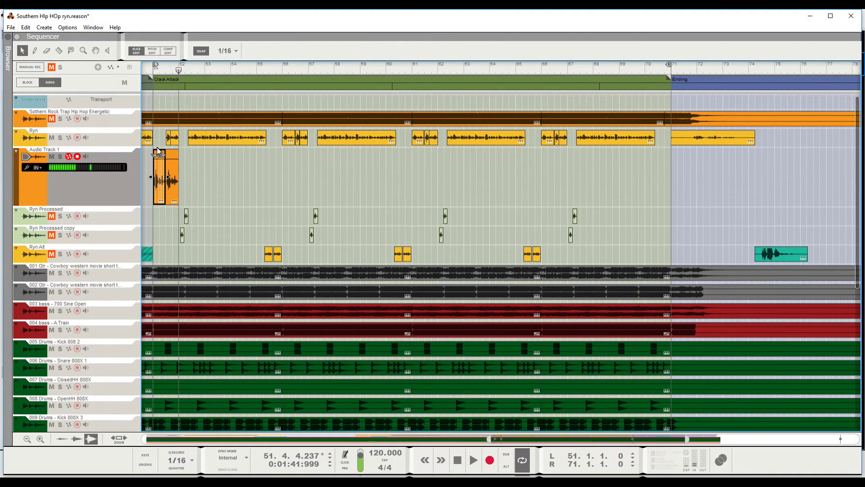
double_click(215, 169)
drag(161, 159, 161, 138)
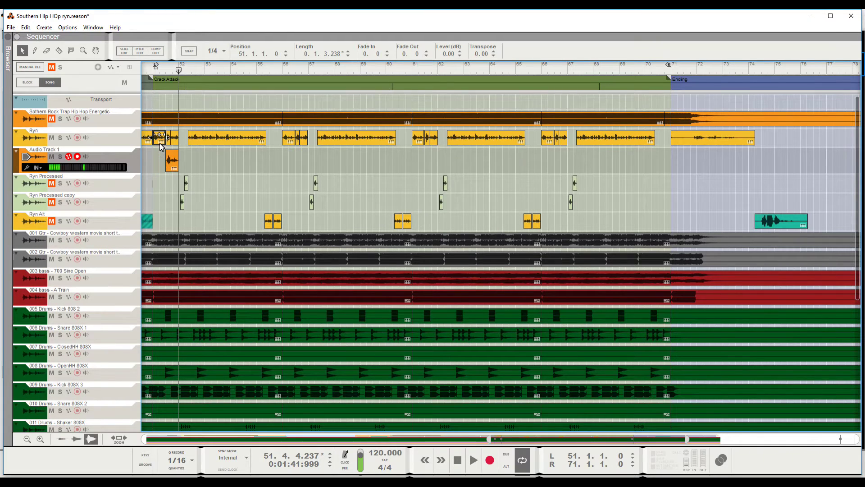
drag(173, 167, 161, 167)
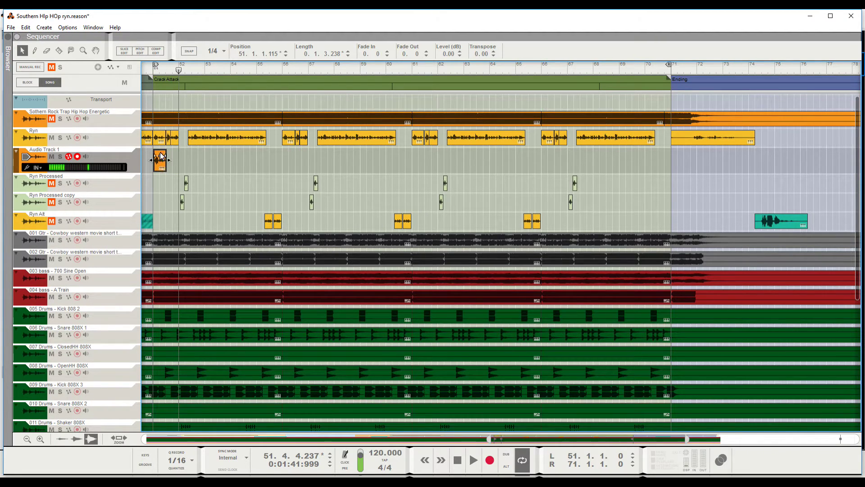
double_click(274, 54)
text(0)
key(Return)
Extend the Audio Track 1 clip to about 5 bars and mute the main vocal track.
drag(168, 160, 288, 167)
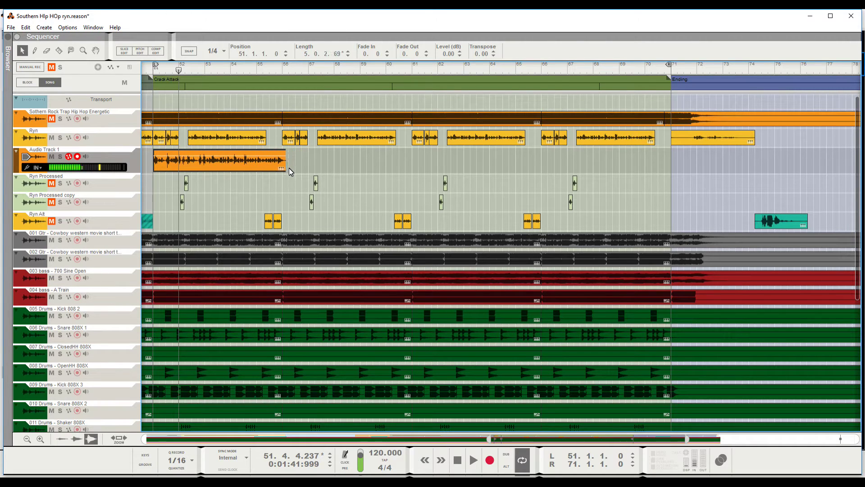
click(51, 137)
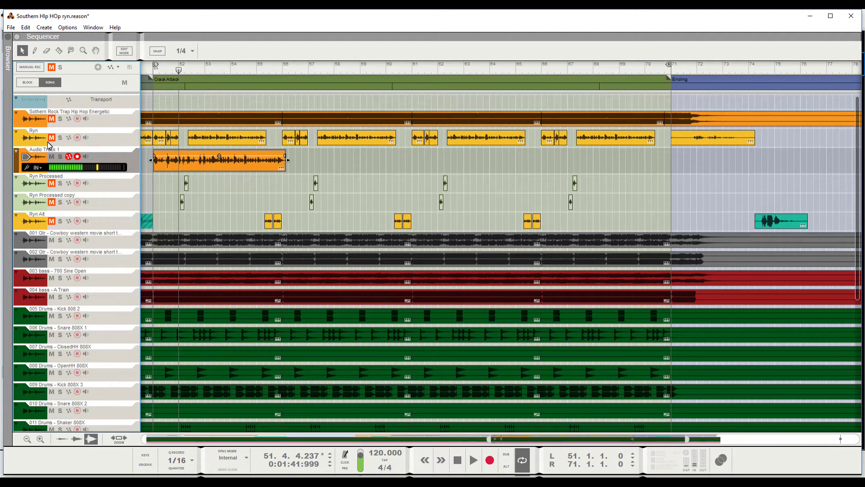
Audition the Audio Track 1 clip from bar 51 and raise its level to 8.06 dB.
click(152, 70)
key(space)
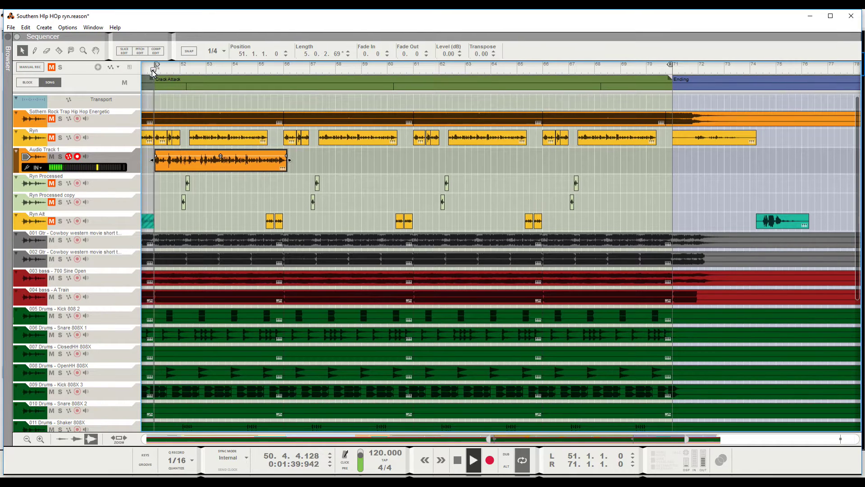
key(space)
mouse_move(224, 159)
mouse_down()
mouse_move(225, 131)
mouse_move(223, 153)
mouse_up()
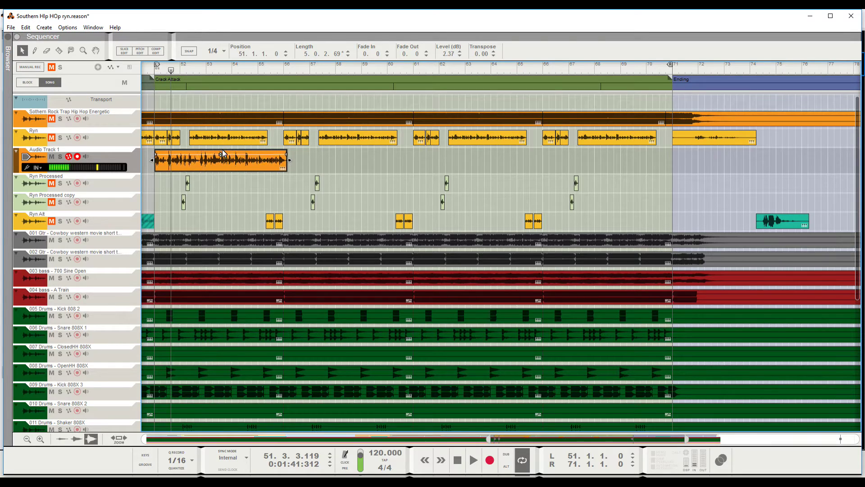
click(151, 71)
key(space)
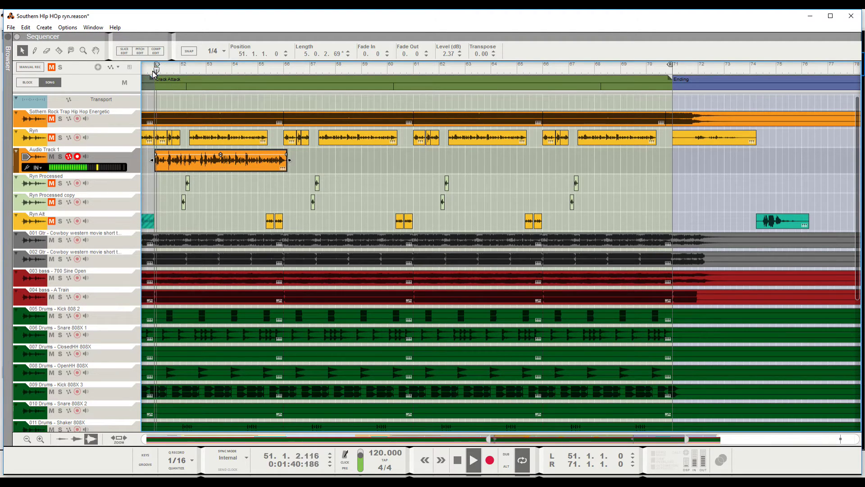
drag(221, 155, 222, 150)
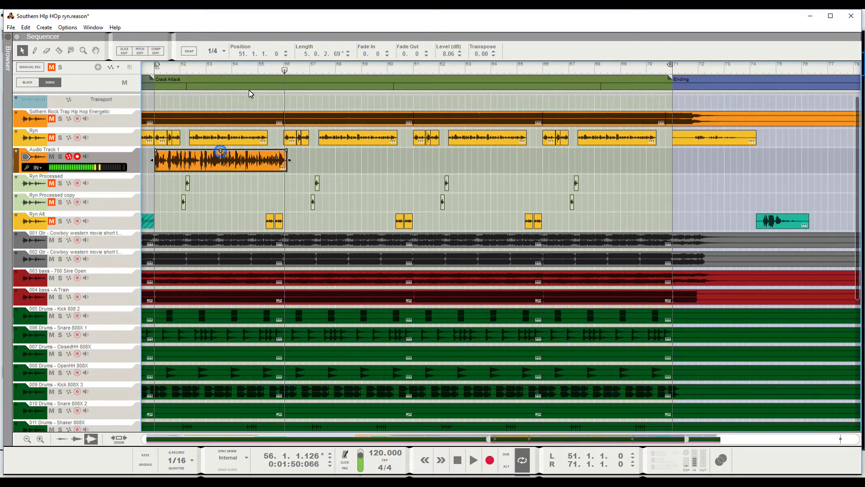
Play the louder Audio Track 1 clip from bar 51 through to about bar 56.
click(154, 72)
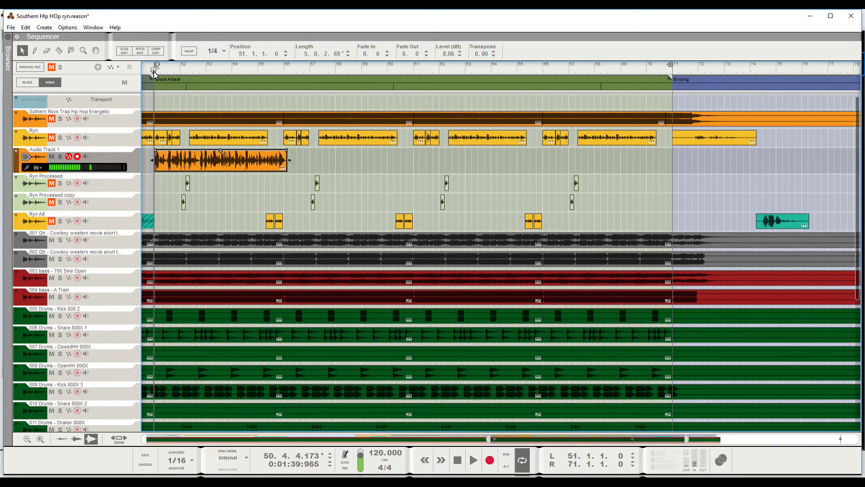
key(space)
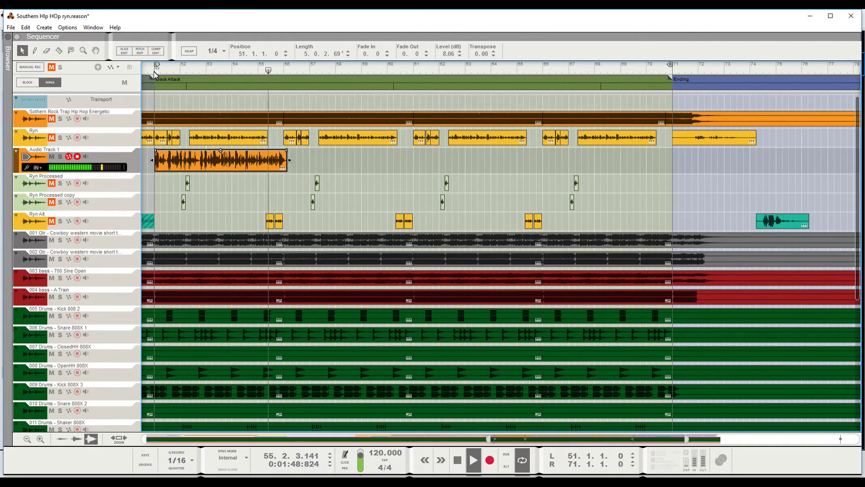
key(space)
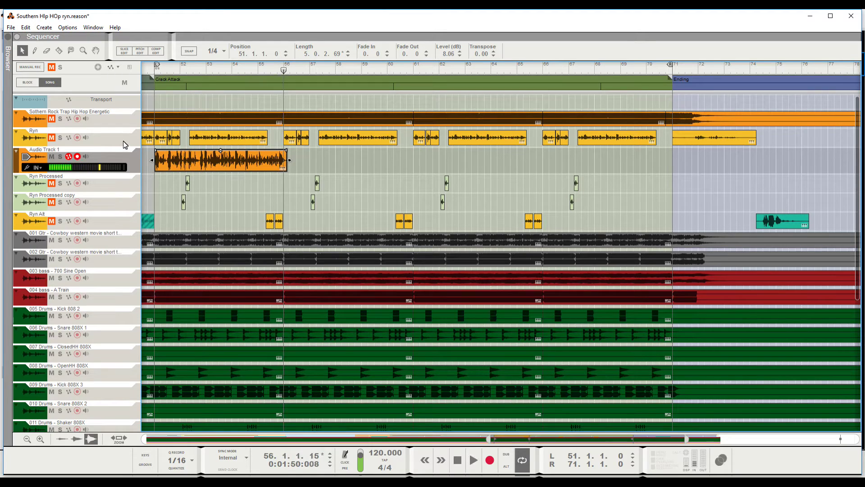
Delete Audio Track 1 together with its device.
click(126, 155)
key(Delete)
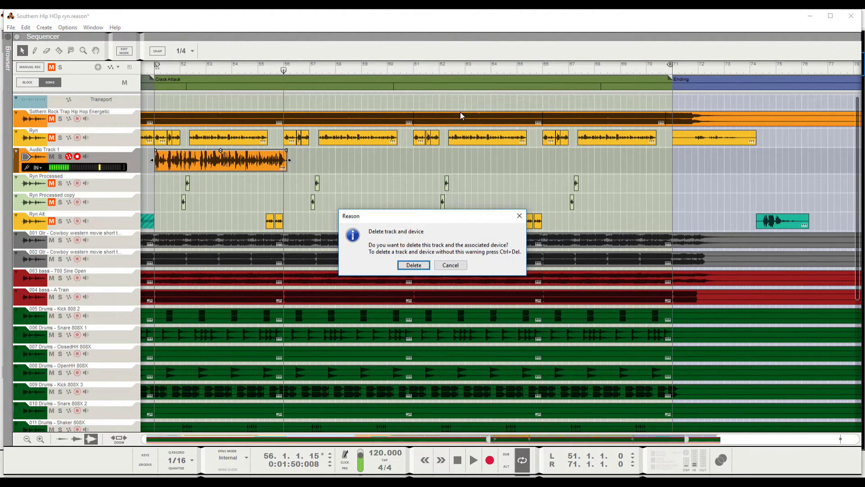
click(424, 265)
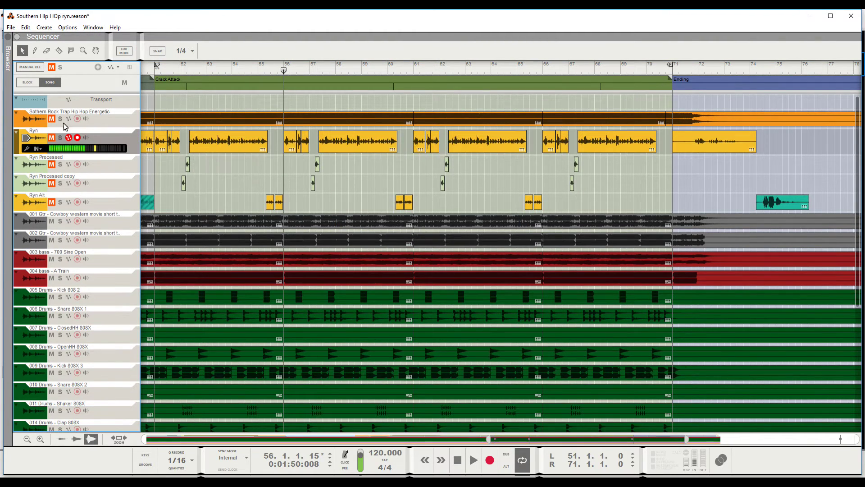
Unmute the main, Processed, Processed copy and Alt vocal tracks.
click(52, 138)
click(52, 164)
click(51, 183)
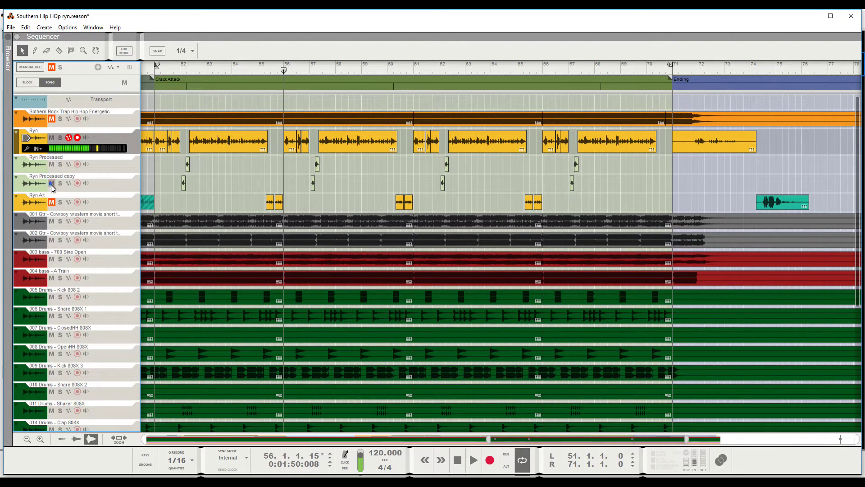
click(56, 202)
click(52, 196)
click(85, 195)
click(85, 194)
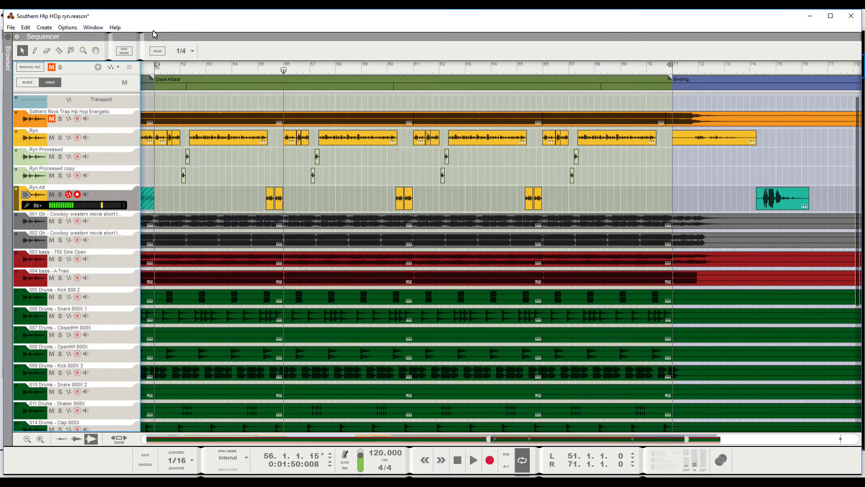
Play the Crack Attack section with all vocal tracks from bar 51 to about bar 61.
click(153, 68)
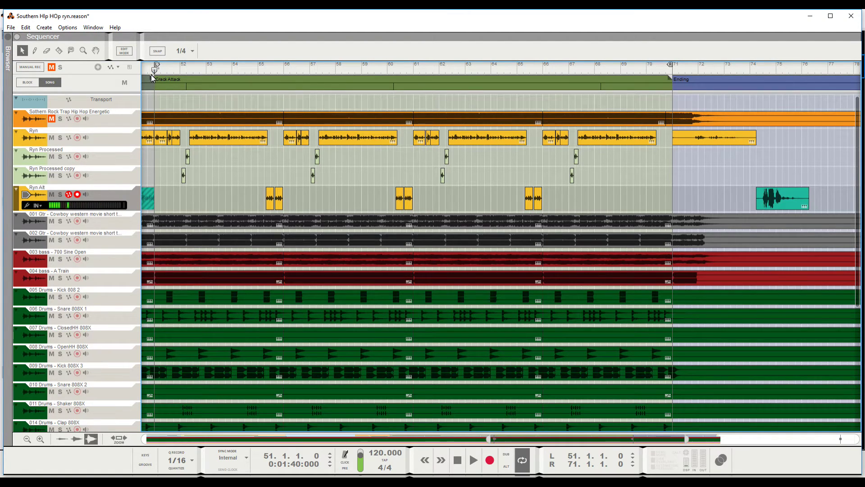
key(space)
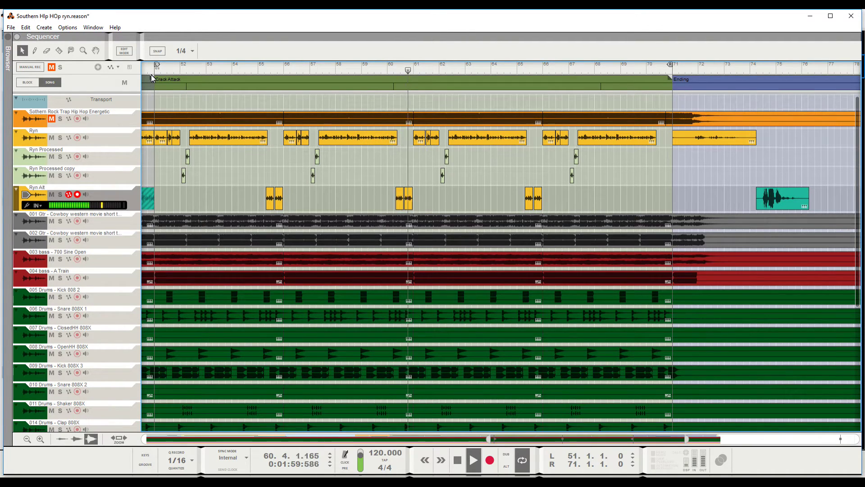
key(space)
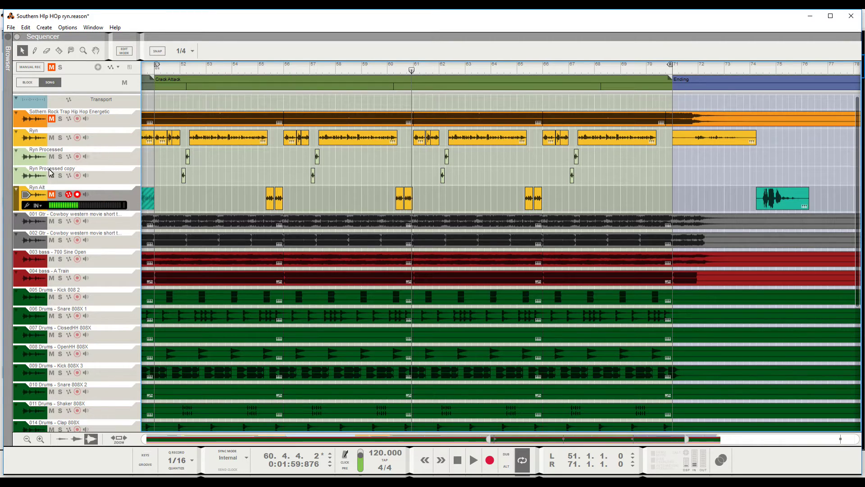
Undo the unmuting of the vocal tracks and the deletion of Audio Track 1.
key(ctrl+z)
key(ctrl+z)
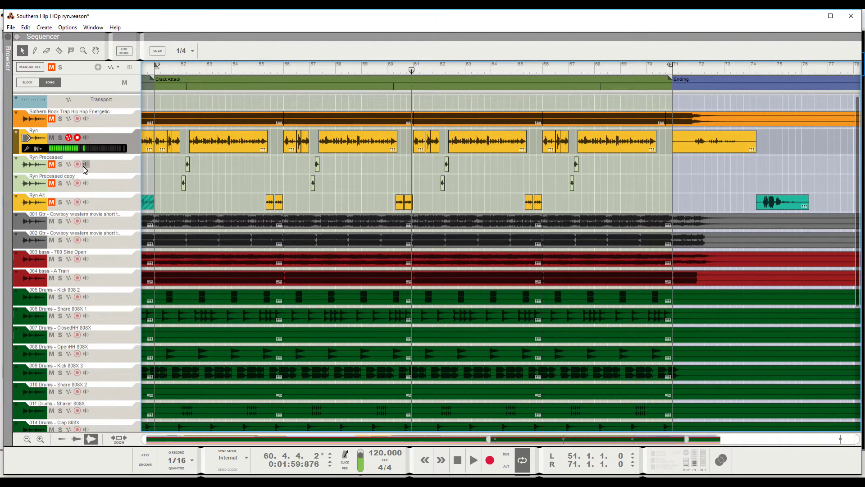
key(ctrl+z)
Turn off input monitoring on Audio Track 1 and solo the track.
click(86, 158)
scroll(172, 182, up, 2)
scroll(172, 182, up, 2)
click(60, 156)
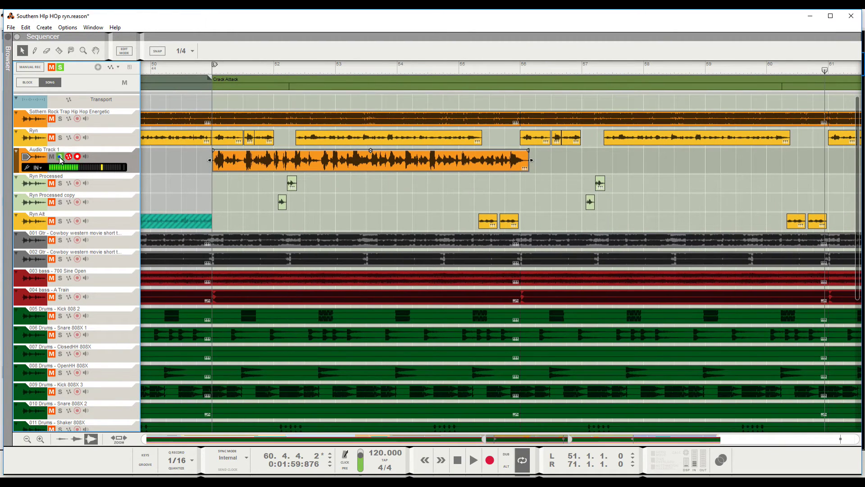
Play the start of the soloed Audio Track 1 clip from bar 51.
click(212, 68)
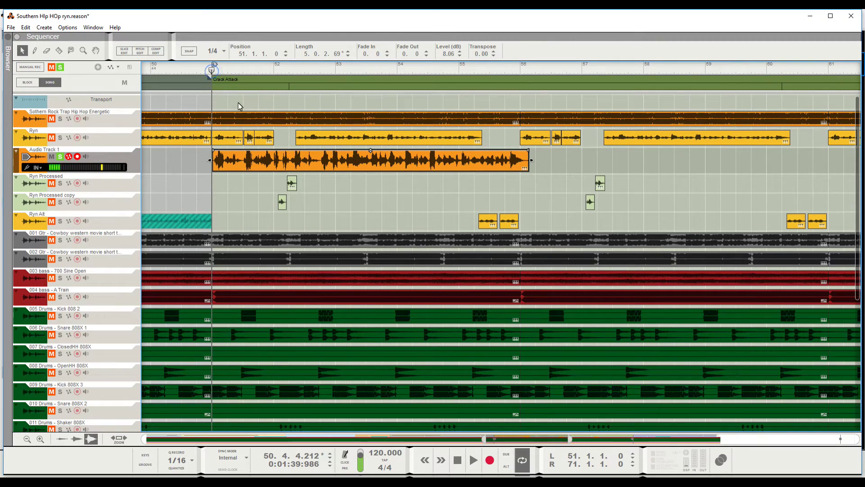
click(122, 145)
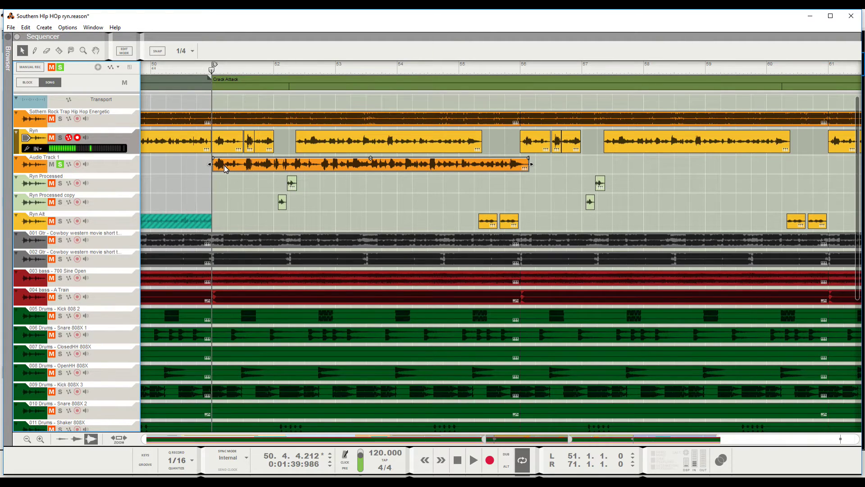
key(space)
key(space)
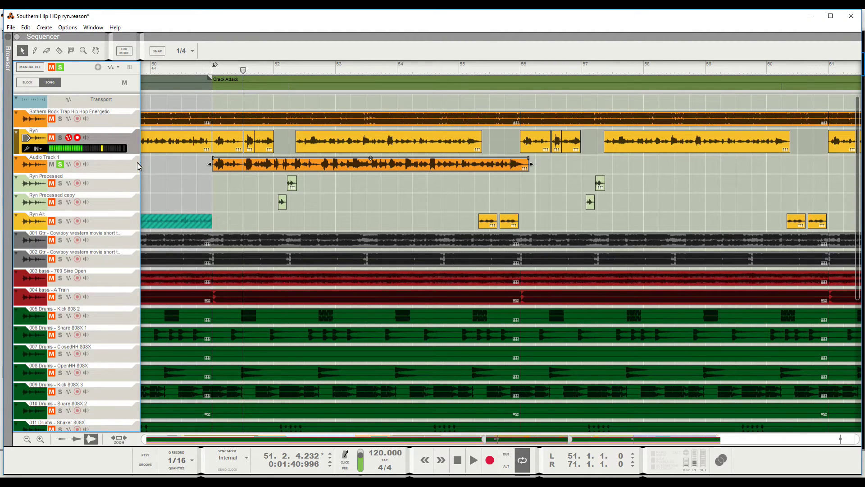
Turn off solo on Audio Track 1 and play its clip from bar 51 to about bar 52.
click(61, 165)
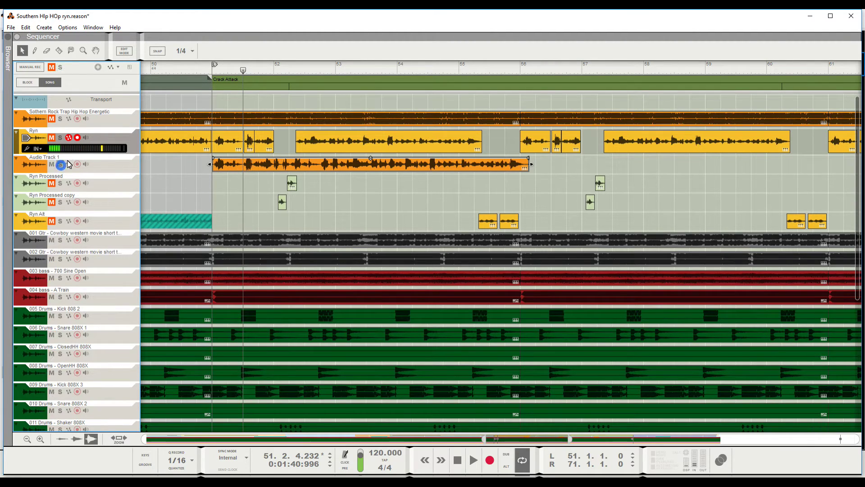
click(209, 71)
key(space)
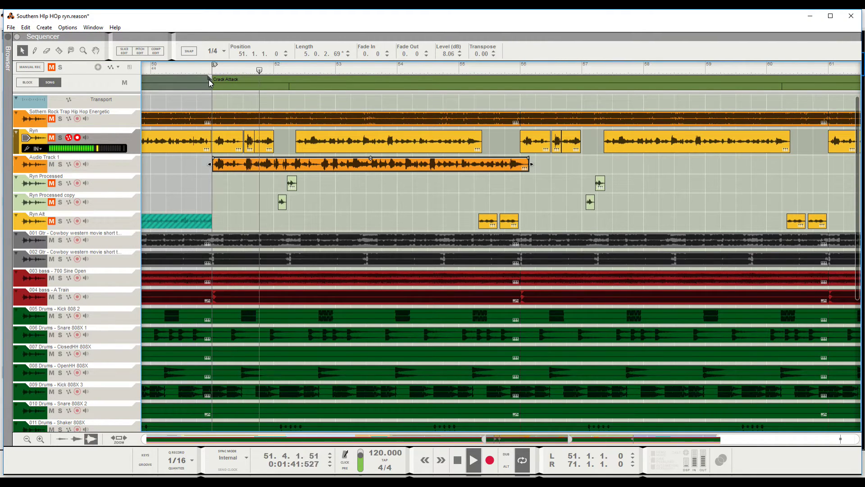
key(space)
Split the Audio Track 1 clip at about 51.3.1 and 51.3.4, in line with the cuts on the Ryn track.
key(r)
click(255, 168)
key(q)
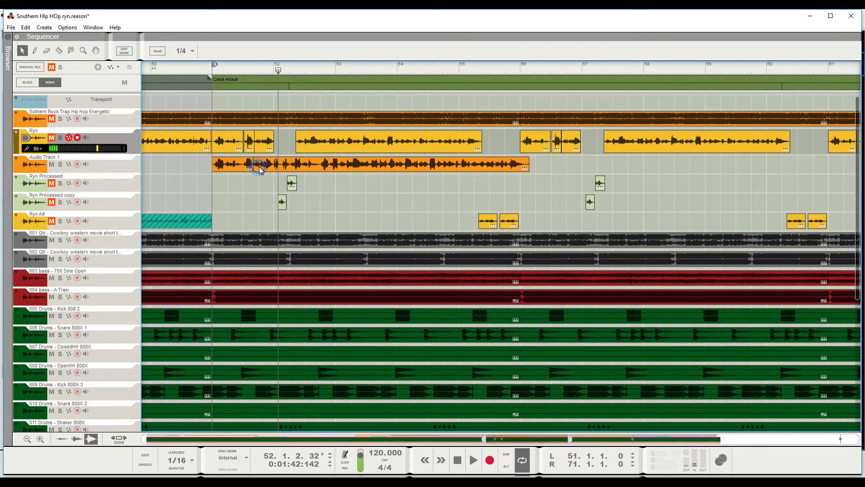
click(259, 168)
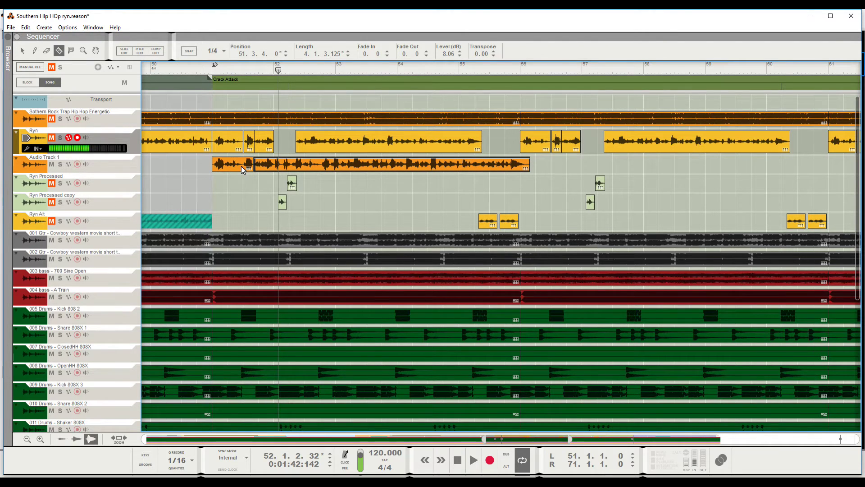
click(246, 173)
click(247, 171)
click(260, 169)
Play the split Audio Track 1 clips from just before bar 51 to about bar 52.
click(211, 71)
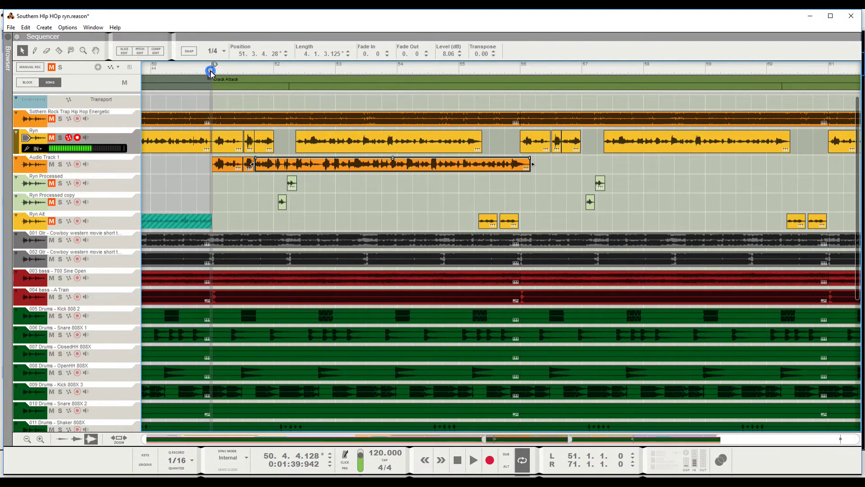
key(space)
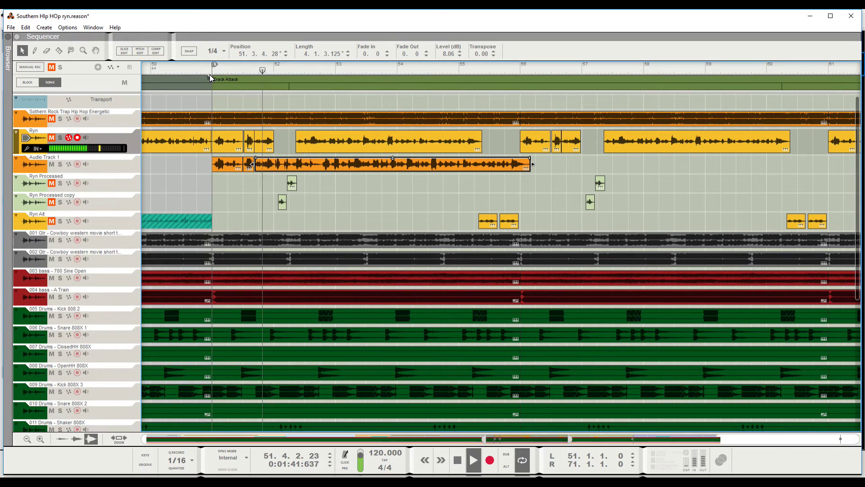
key(space)
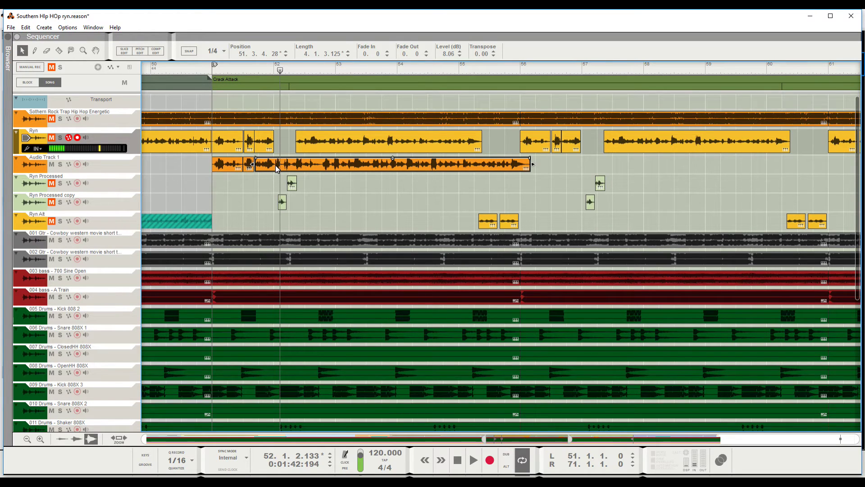
Split the long Audio Track 1 clip at about bar 52 and move the remaining part to start at about bar 53.
key(r)
click(276, 170)
key(q)
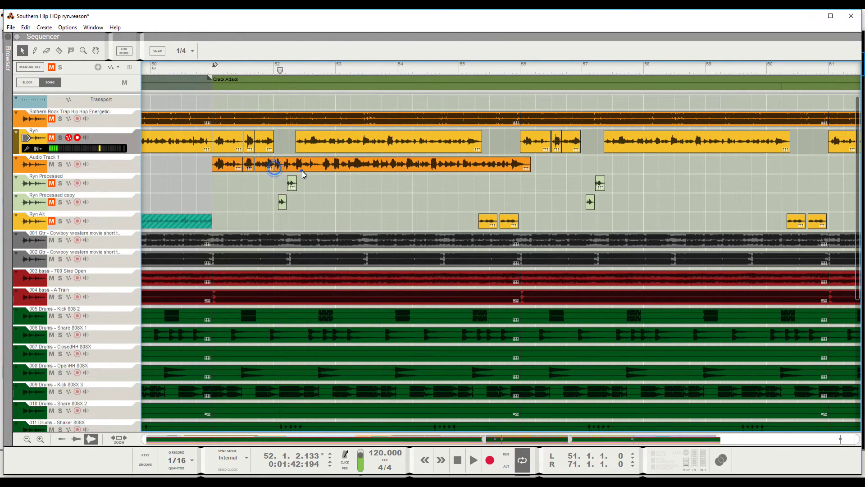
drag(277, 170, 344, 170)
Play the three short Audio Track 1 clips from bar 51 to just past bar 52.
click(211, 71)
key(space)
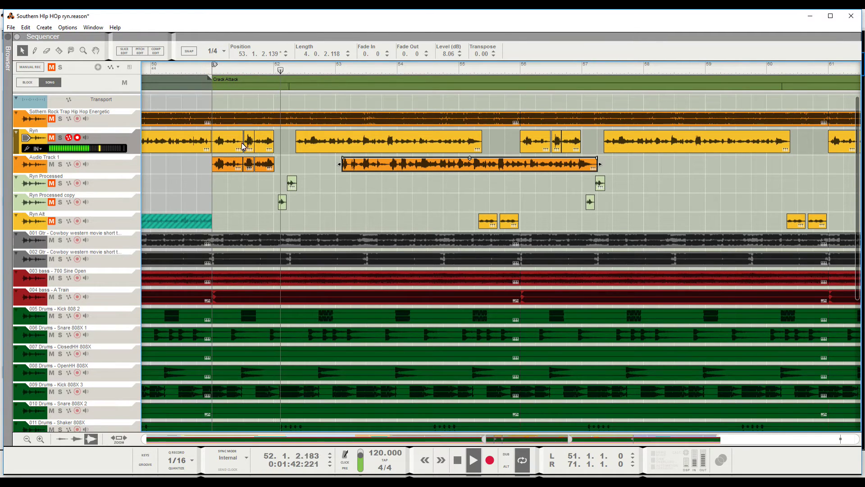
key(space)
Mute Audio Track 1, unmute the Ryn track and play its edited clips from bar 51 to about bar 52.
click(52, 165)
click(51, 138)
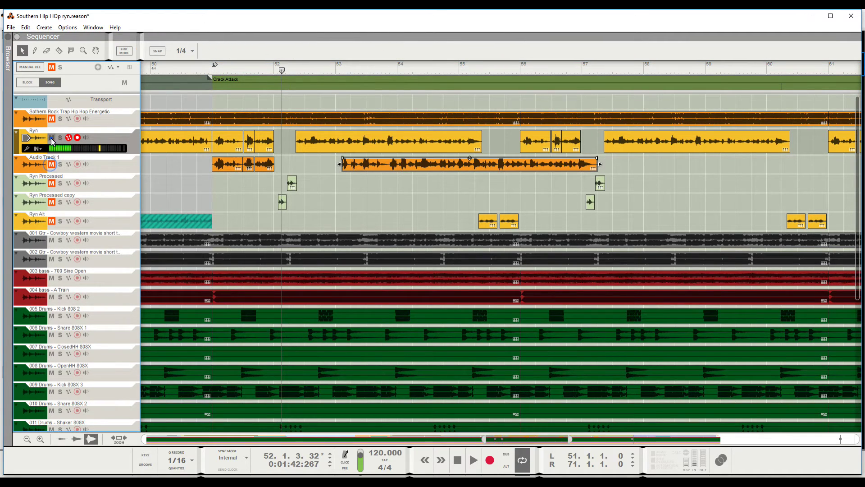
click(213, 70)
key(space)
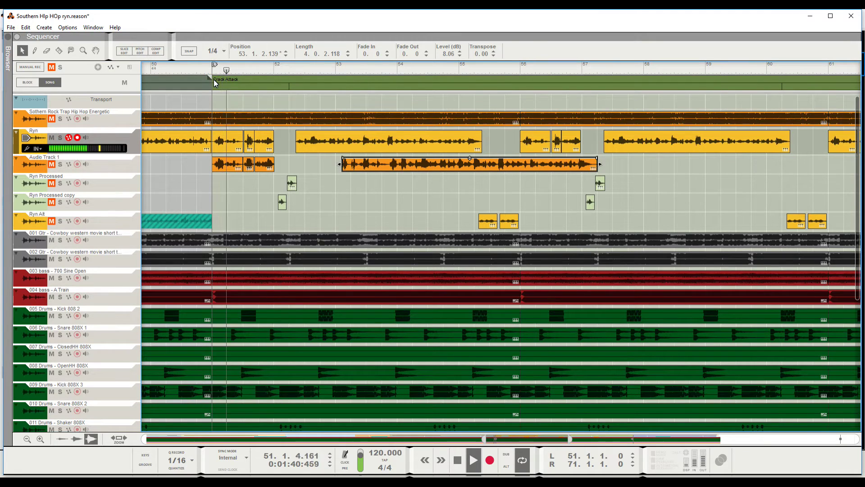
key(space)
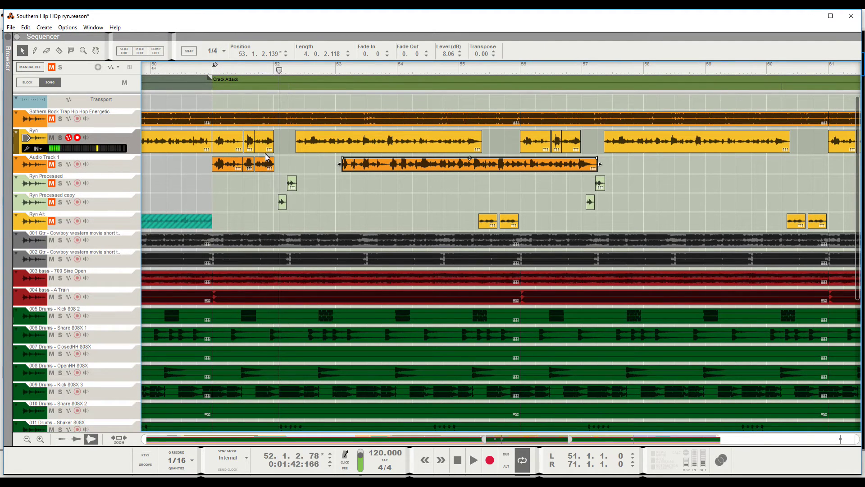
Trim the end of the third short Audio Track 1 clip to a length of 0.1.0.191.
click(265, 142)
click(270, 165)
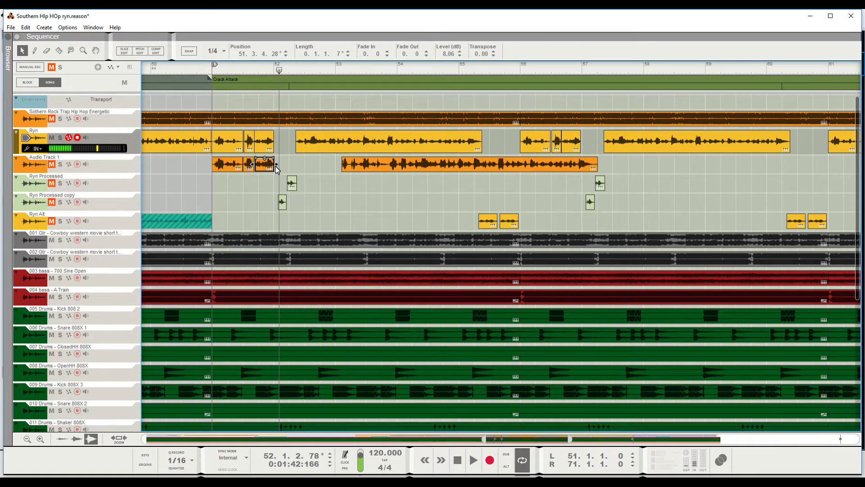
drag(275, 166, 274, 167)
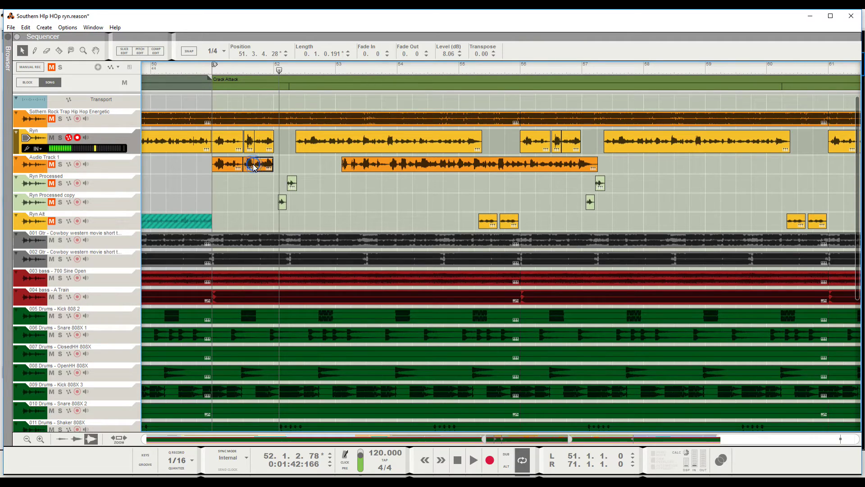
Unmute Audio Track 1, mute the Ryn track and play the trimmed clips from bar 51 to about bar 52.
drag(213, 67, 213, 68)
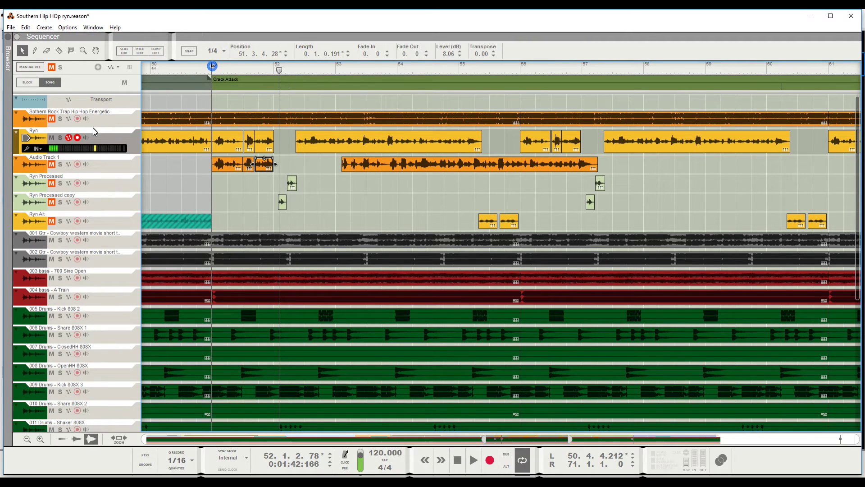
click(52, 164)
click(52, 137)
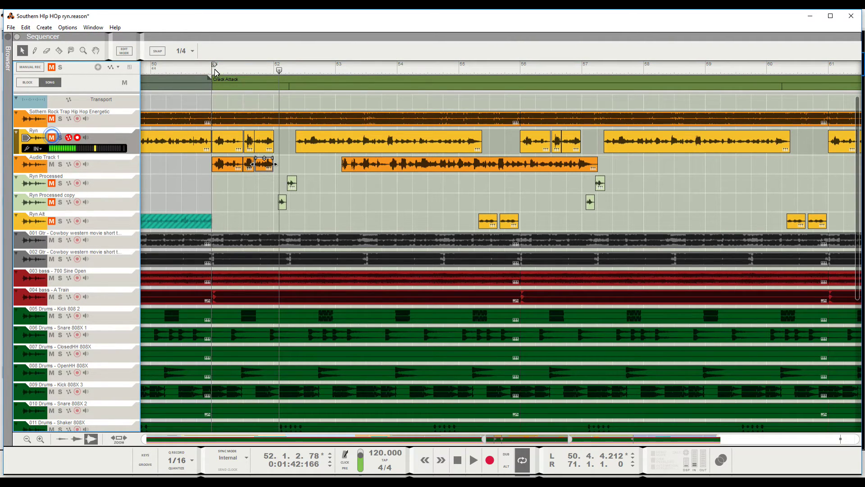
click(209, 72)
key(space)
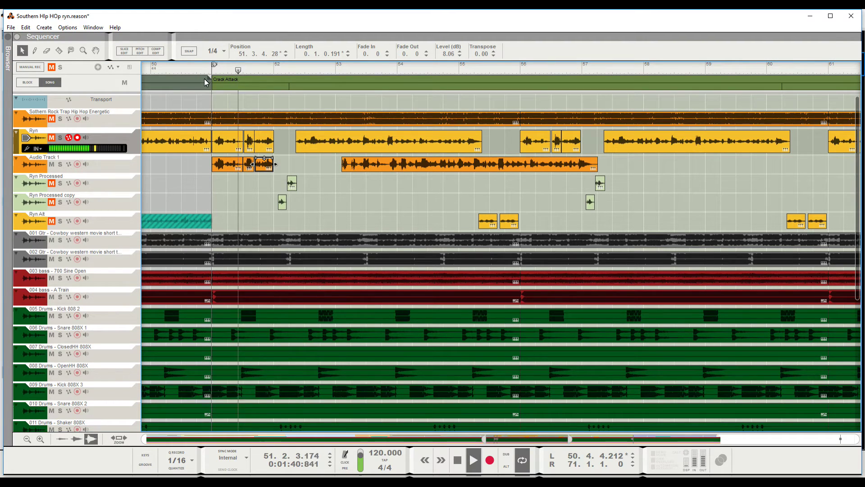
key(space)
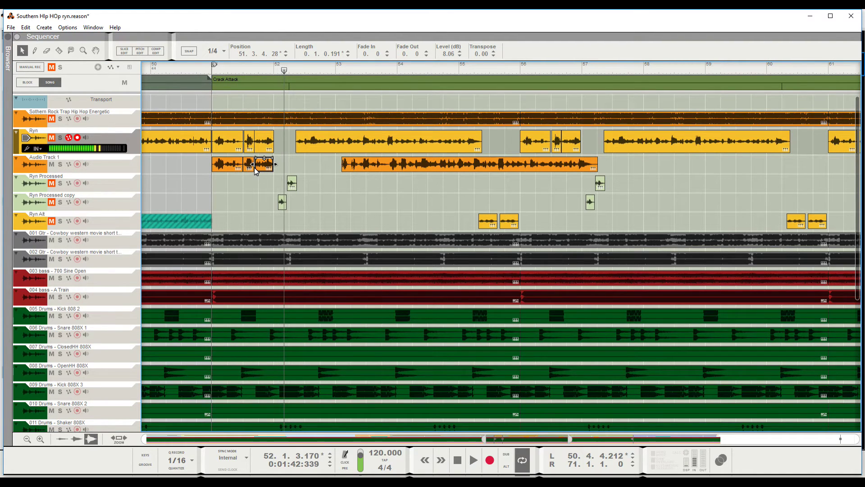
Adjust the start of the third short Audio Track 1 clip to 51.3.3.233, undoing the last extension.
click(248, 167)
scroll(247, 175, up, 4)
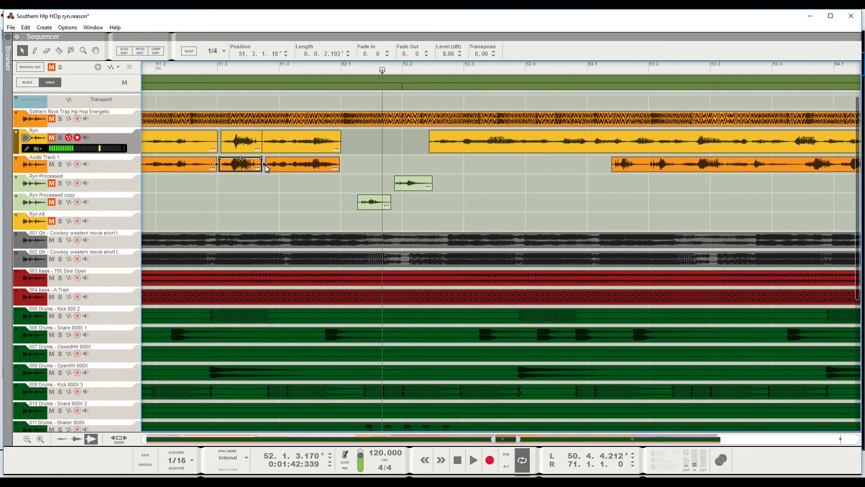
click(274, 165)
drag(263, 164, 257, 165)
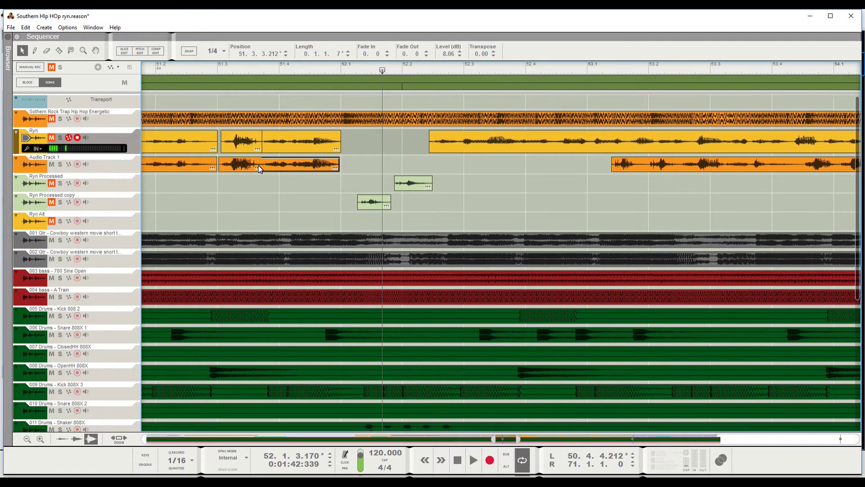
key(ctrl+z)
Play the adjusted Audio Track 1 clips from about 51.3 to just past bar 52.
click(214, 68)
key(space)
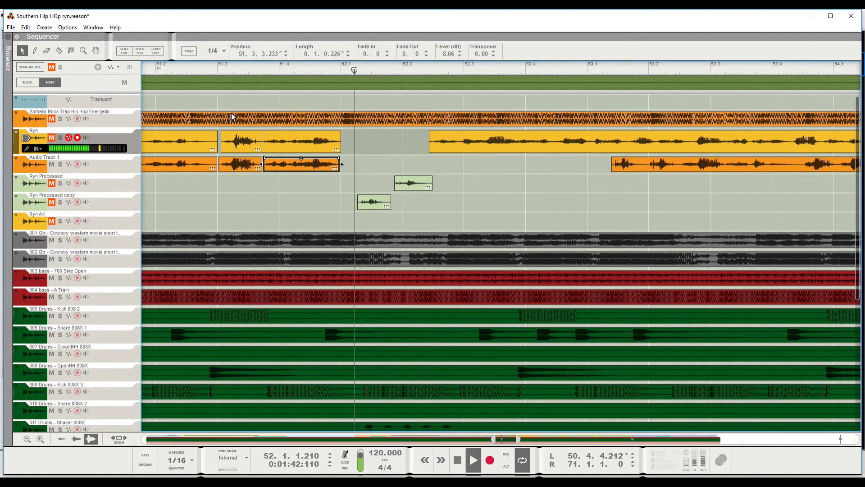
key(space)
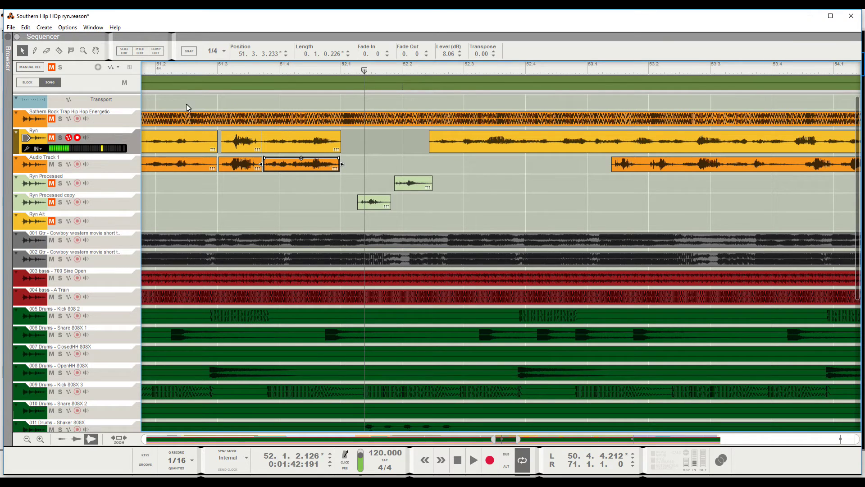
Mute Audio Track 1, unmute the Ryn track and play it from bar 51 to about 53.4.
scroll(244, 168, down, 2)
scroll(238, 161, down, 1)
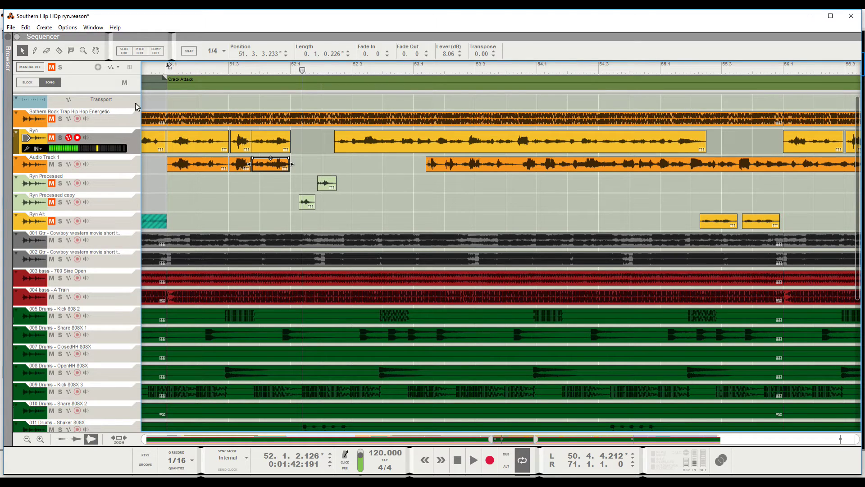
click(52, 165)
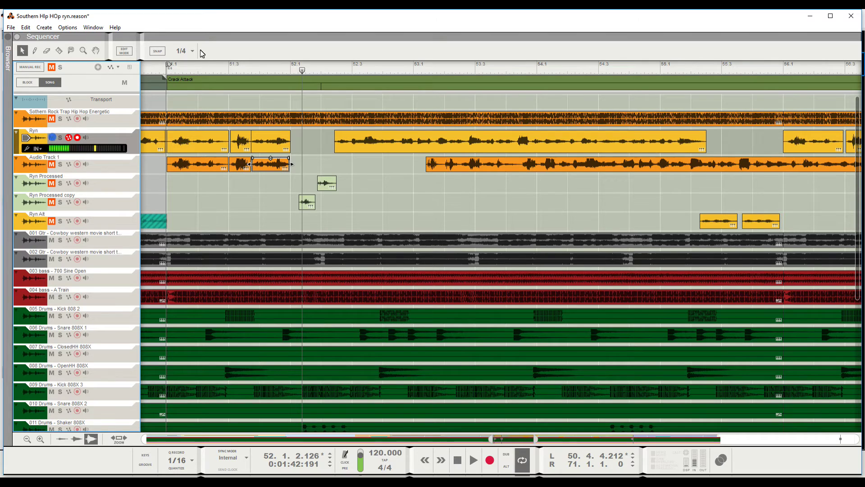
click(167, 70)
key(space)
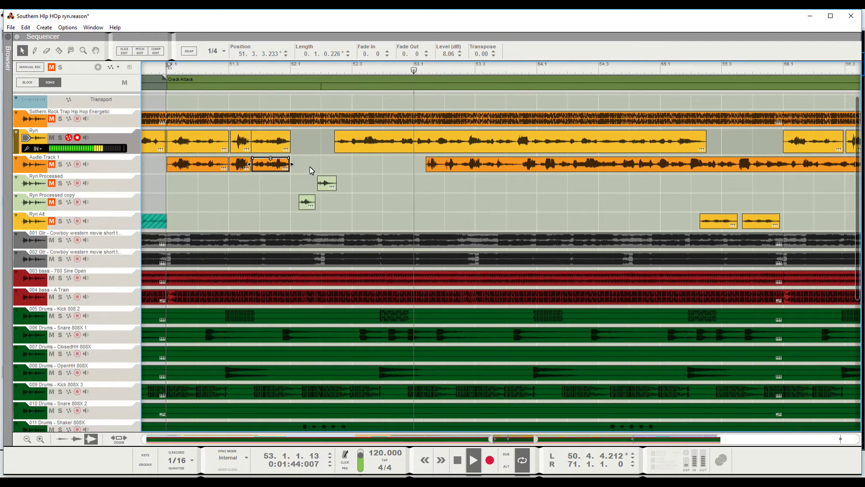
key(space)
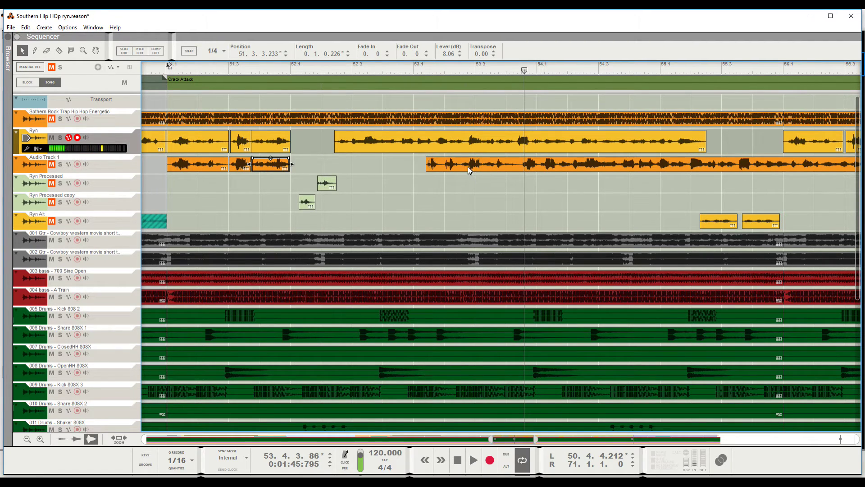
Move the long Audio Track 1 clip back to start at about bar 52 and play the transition up to about 52.1.4.
drag(469, 170, 331, 169)
click(276, 67)
key(space)
key(space)
Mute the Ryn track, unmute Audio Track 1 and play it on from 52.1.4 to about 53.4.
click(52, 139)
click(52, 166)
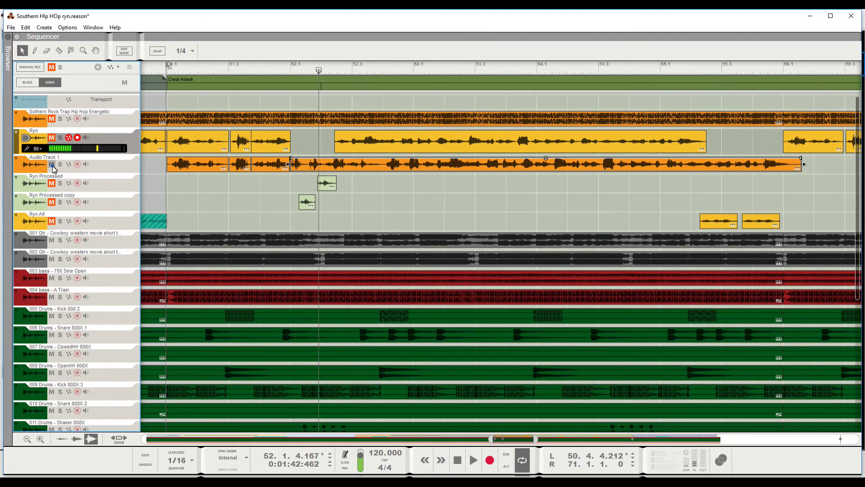
key(space)
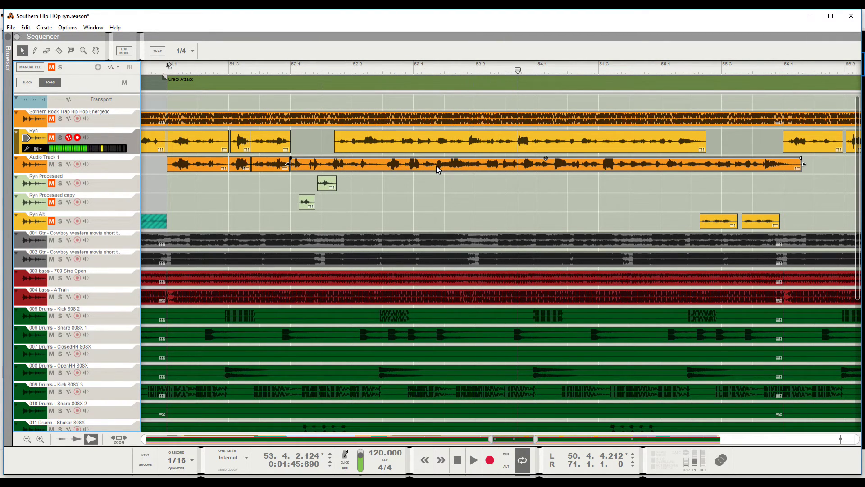
Play the long Audio Track 1 clip from about 53.1.2 to about bar 56.
click(426, 85)
click(429, 70)
drag(428, 71, 426, 72)
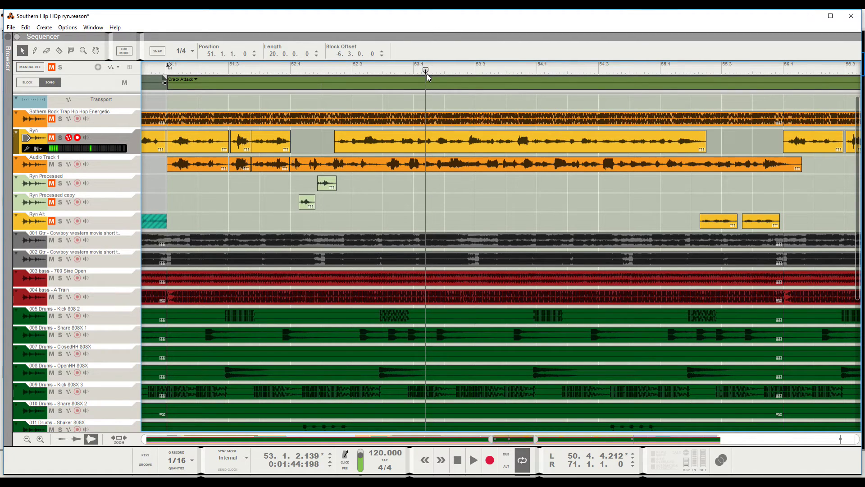
key(space)
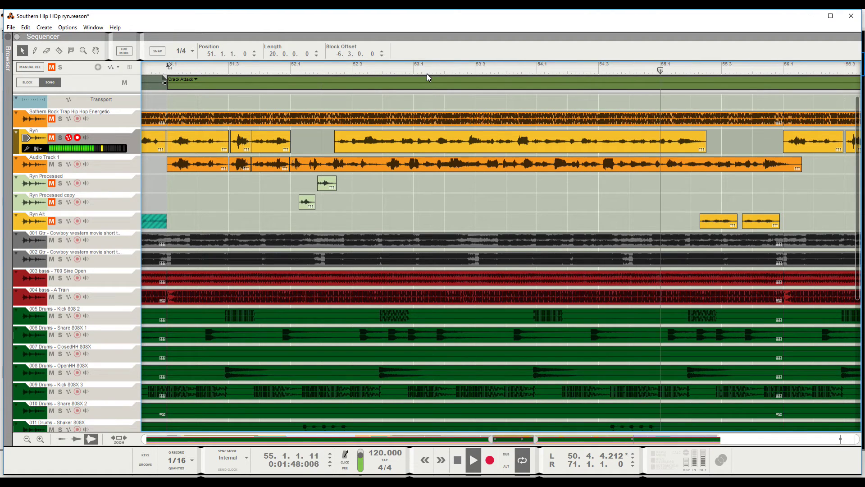
key(space)
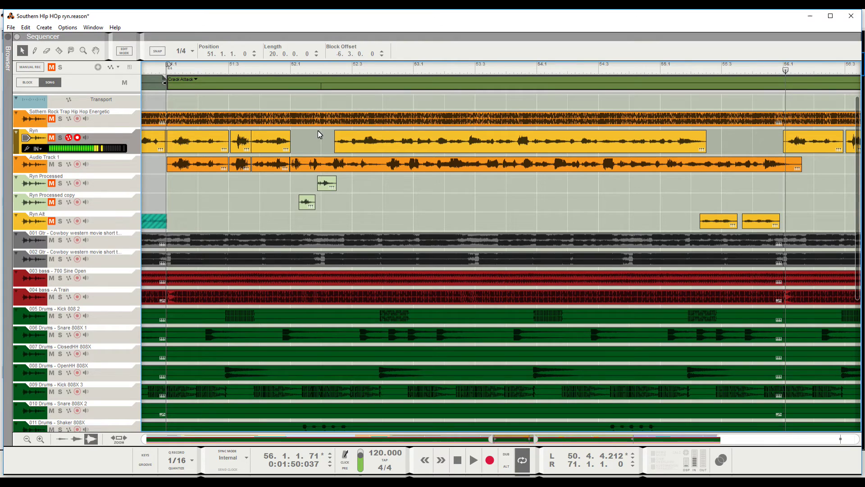
Mute Audio Track 1, unmute the Ryn track and play its long clip from 52.2.2 to about 55.2.
click(53, 165)
click(53, 139)
click(329, 66)
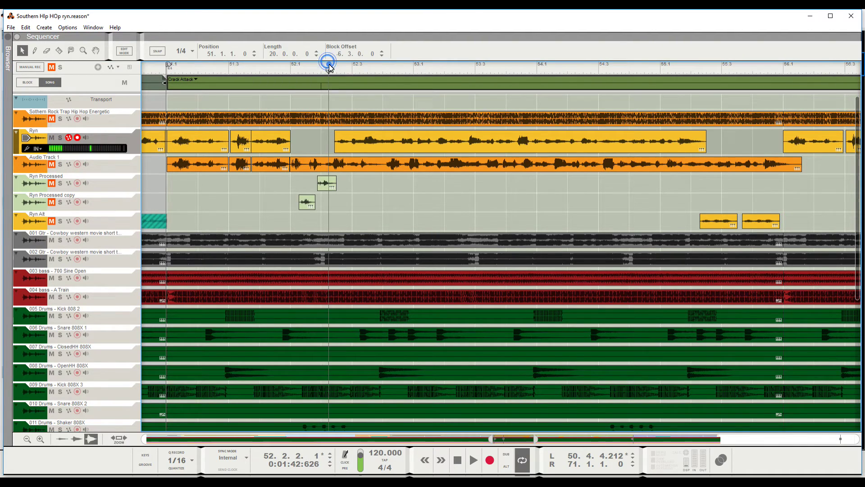
key(space)
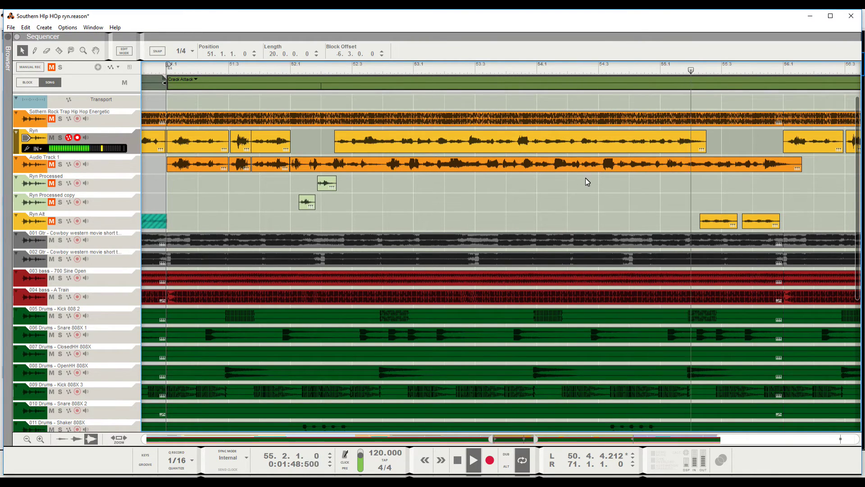
key(space)
Open the long Ryn clip between bars 52 and 55 in slice edit mode.
click(557, 151)
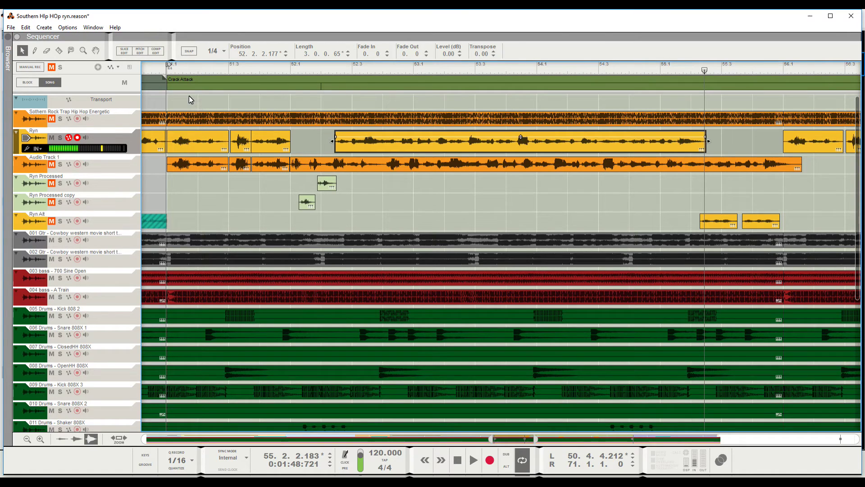
click(125, 50)
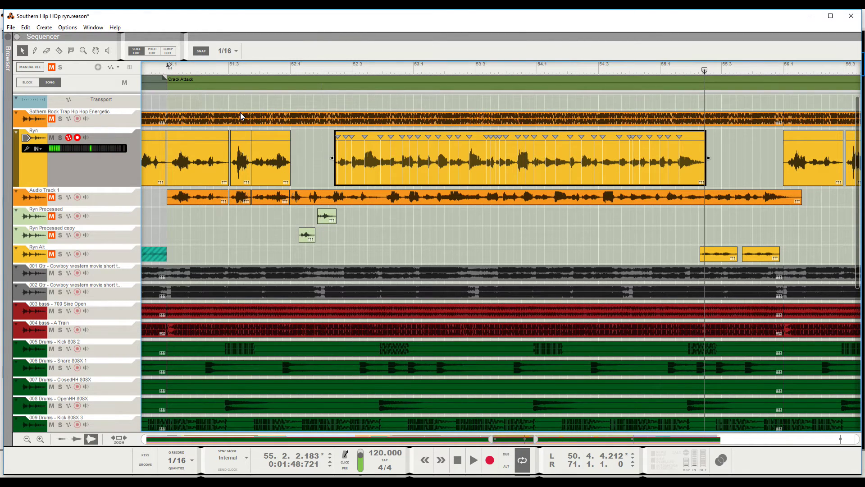
Leave slice edit mode and play the Ryn track from bar 51 to about 55.2.
click(284, 175)
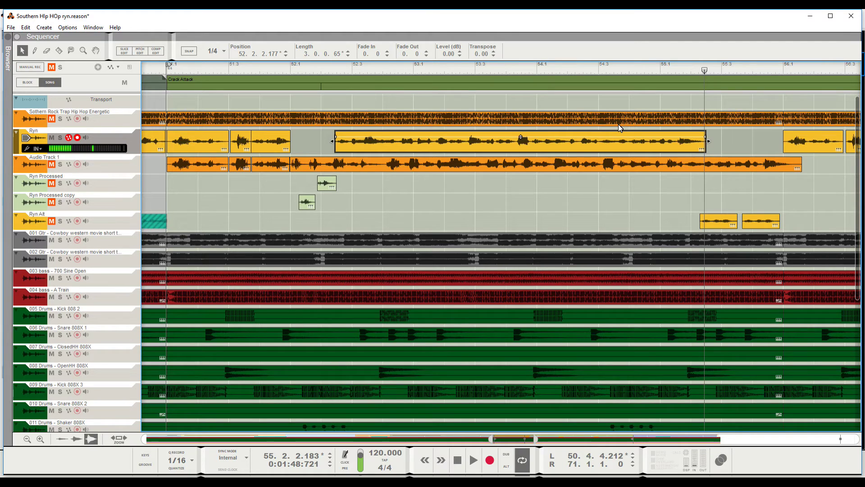
click(661, 66)
drag(661, 67, 168, 71)
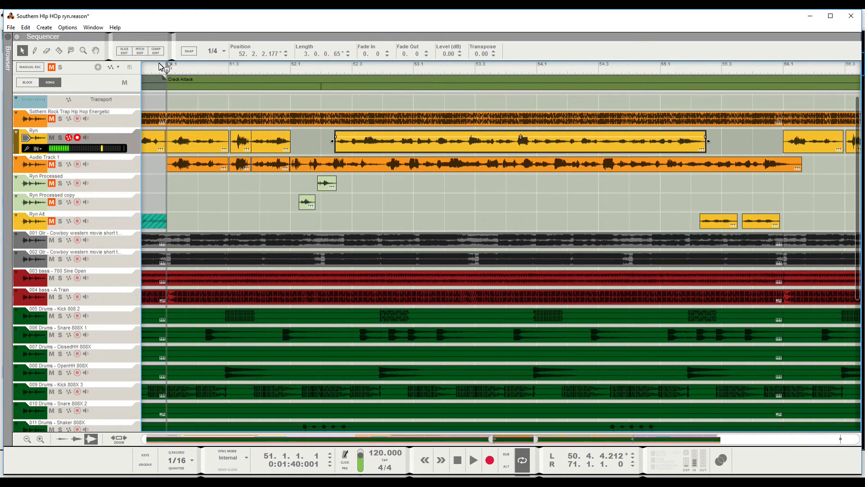
scroll(159, 63, down, 2)
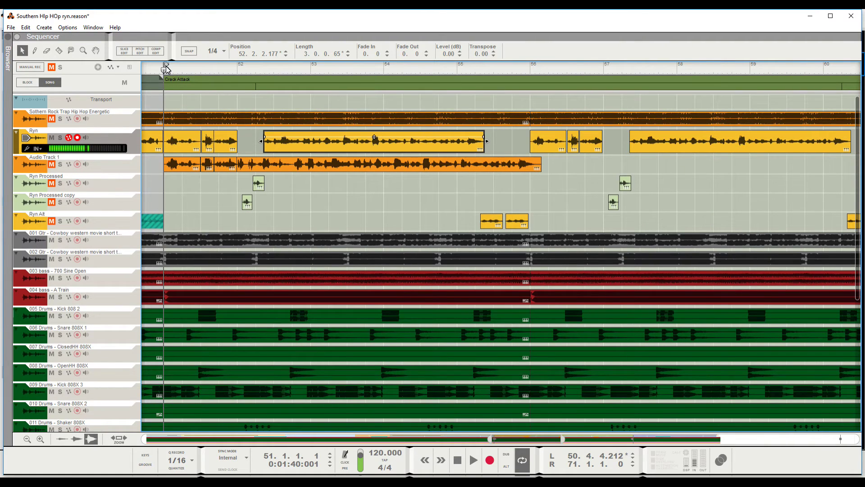
key(space)
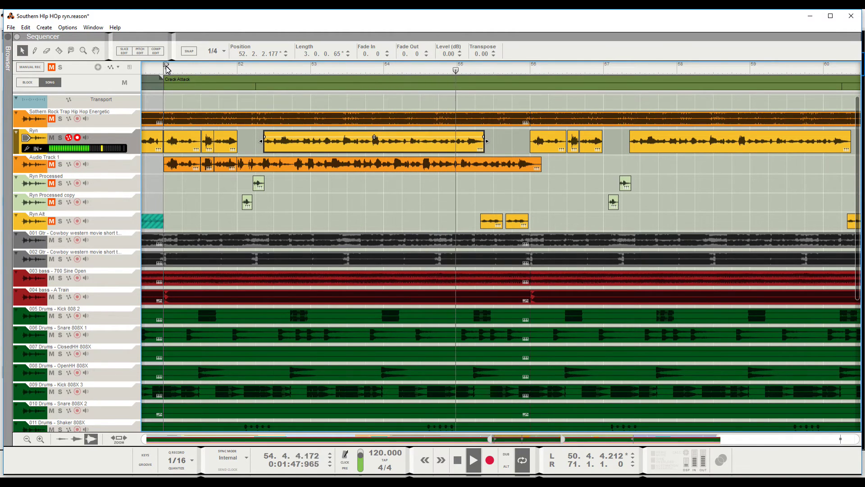
key(space)
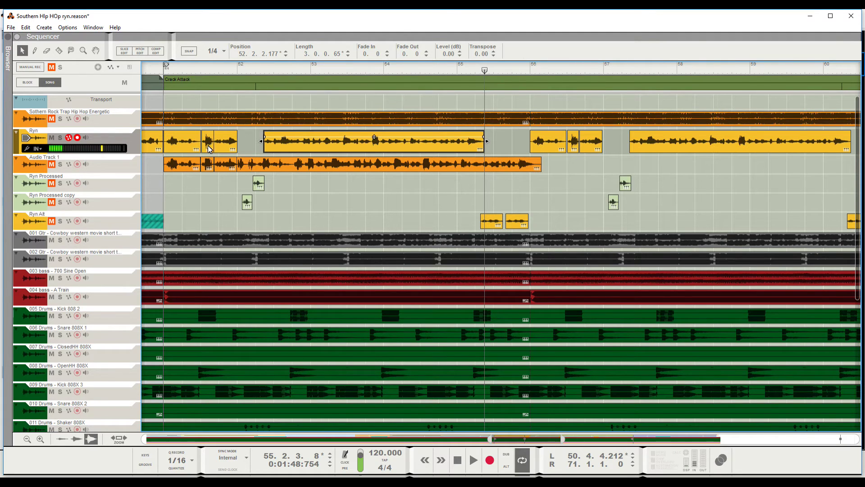
Play the Ryn track from about bar 47 to 48.3.
scroll(209, 148, left, 10)
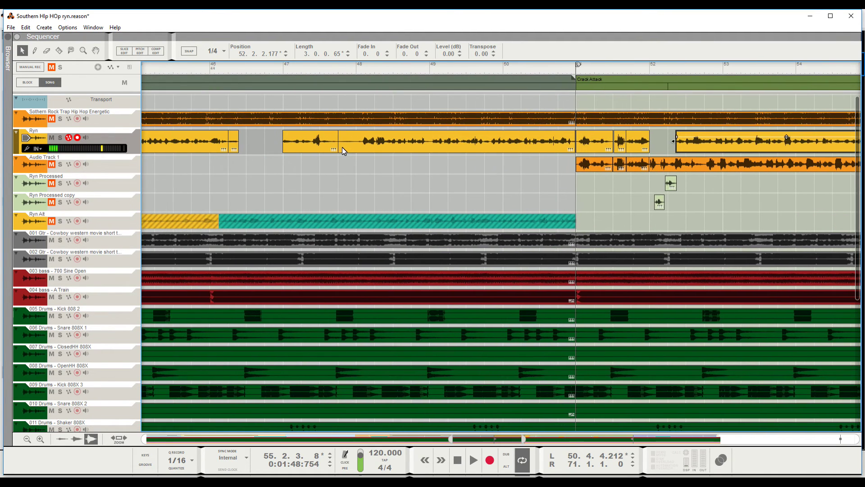
click(290, 68)
key(space)
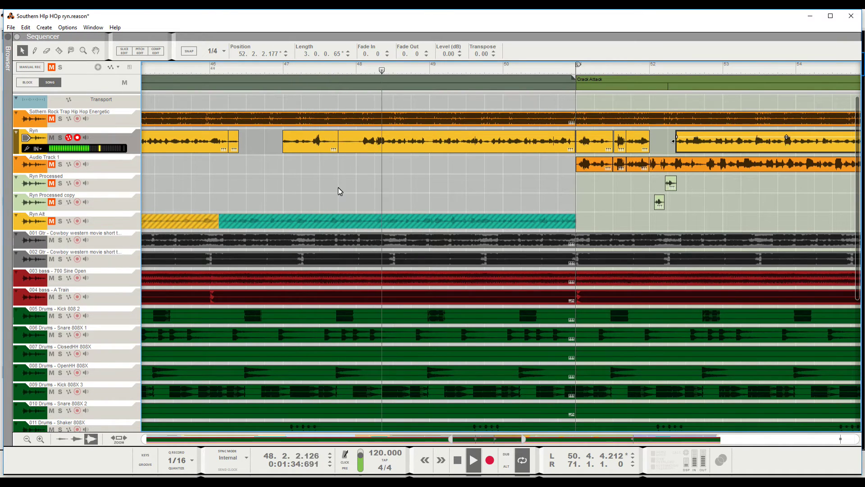
key(space)
Unmute the Ryn Alt track and its clip between bars 46 and 51, and play the alternate take up to about 50.4.
key(t)
click(345, 221)
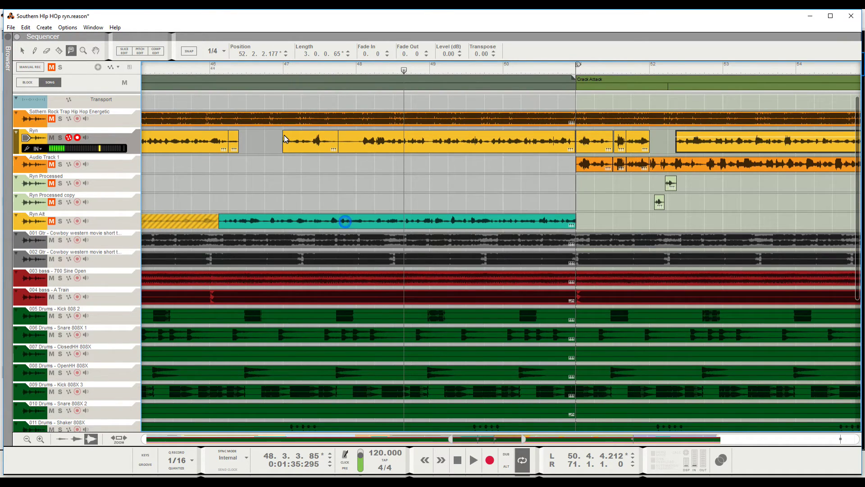
click(211, 71)
key(q)
key(space)
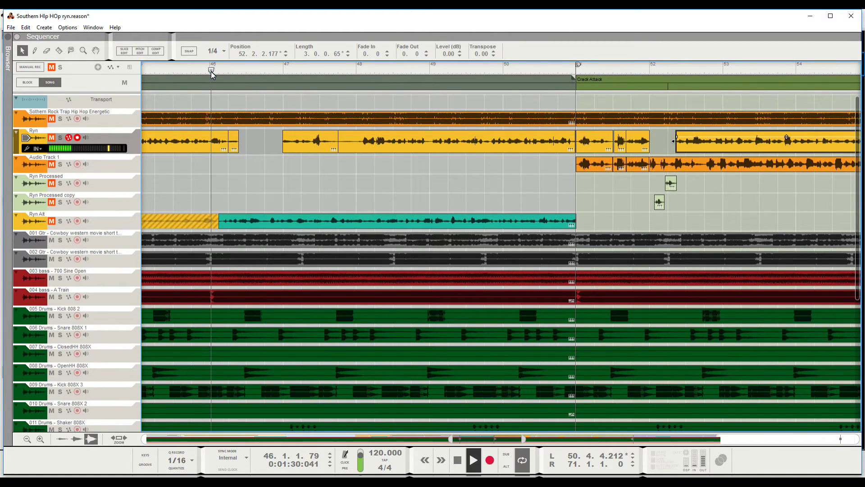
click(51, 221)
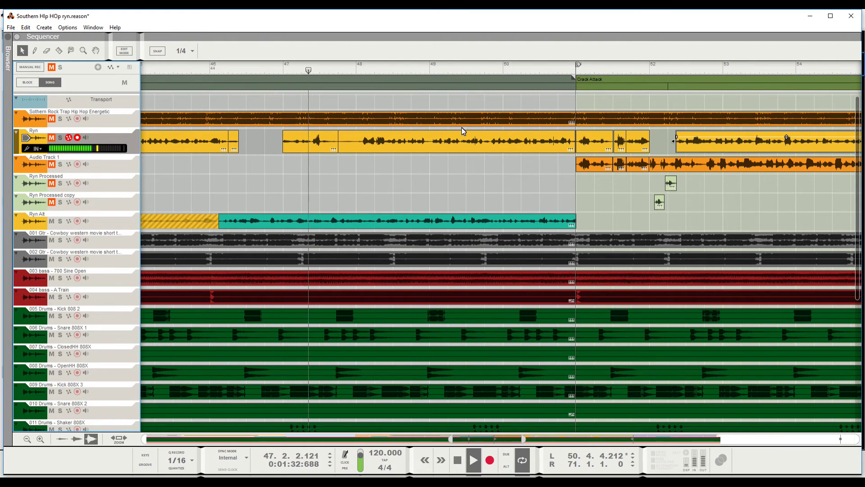
click(450, 70)
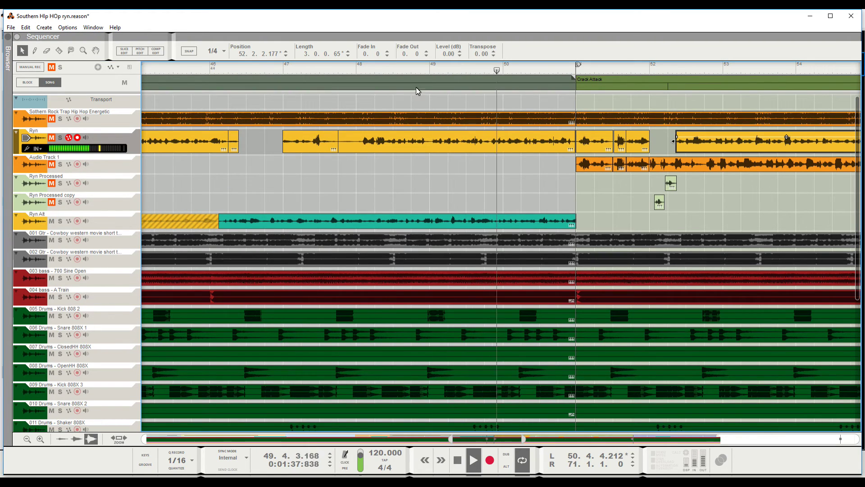
key(space)
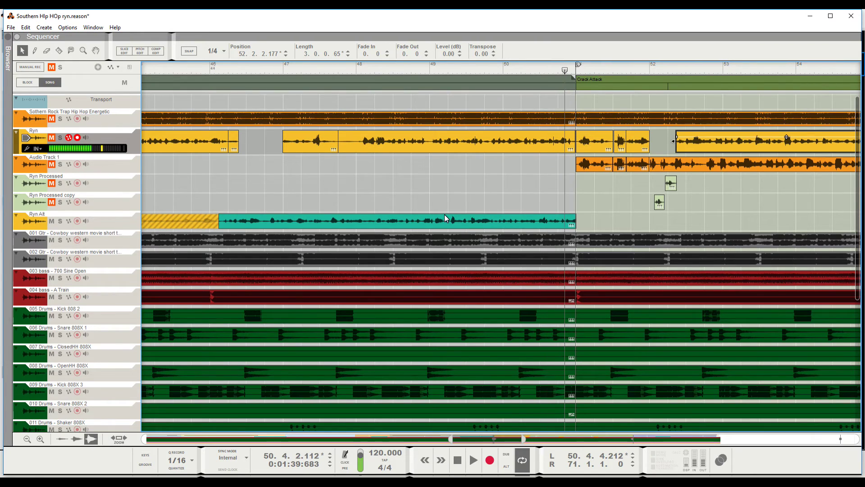
Mute the Ryn Alt clip between bars 46 and 51 and the two Ryn clips between bars 47 and 51.
key(t)
click(441, 220)
key(q)
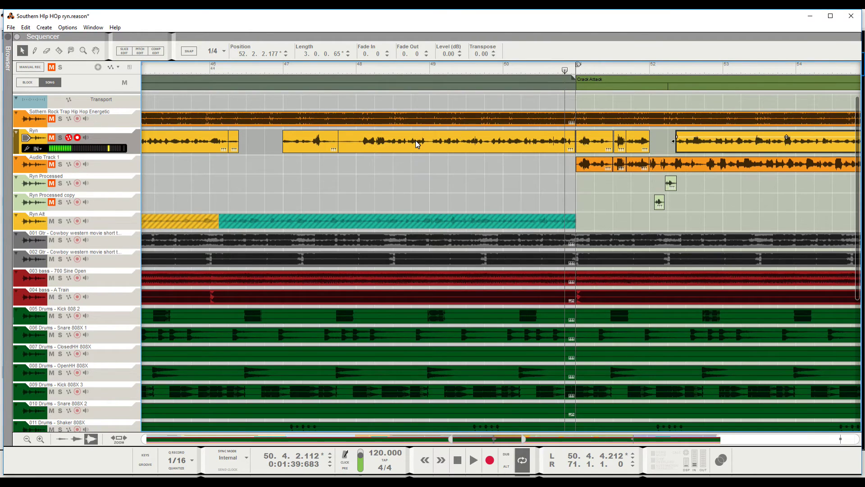
key(t)
click(372, 143)
click(313, 146)
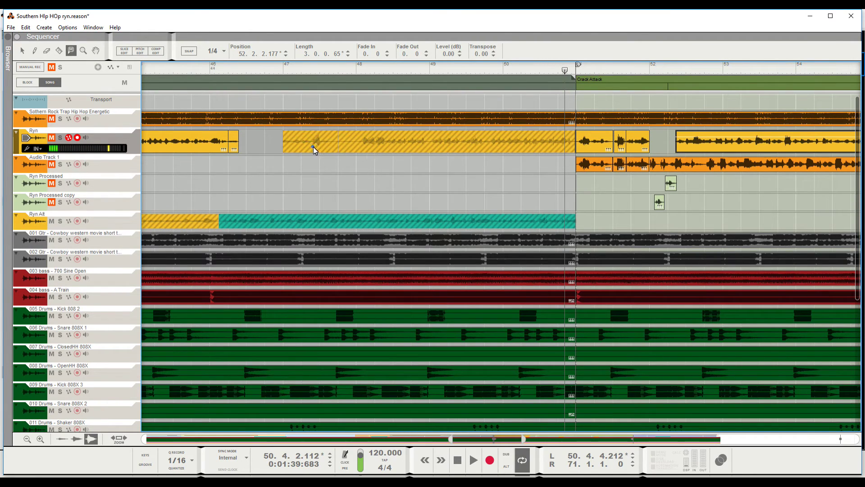
key(q)
Unmute the Ryn track and play from about 45.1 to 46.3.
click(148, 67)
click(51, 137)
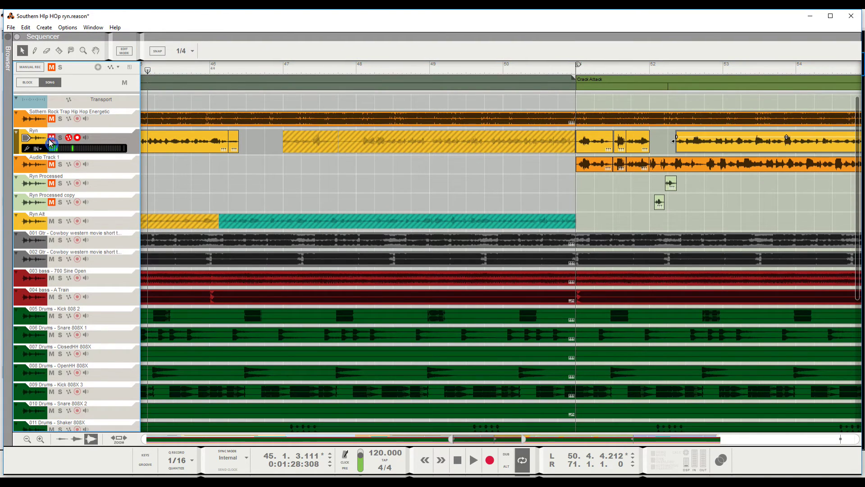
key(space)
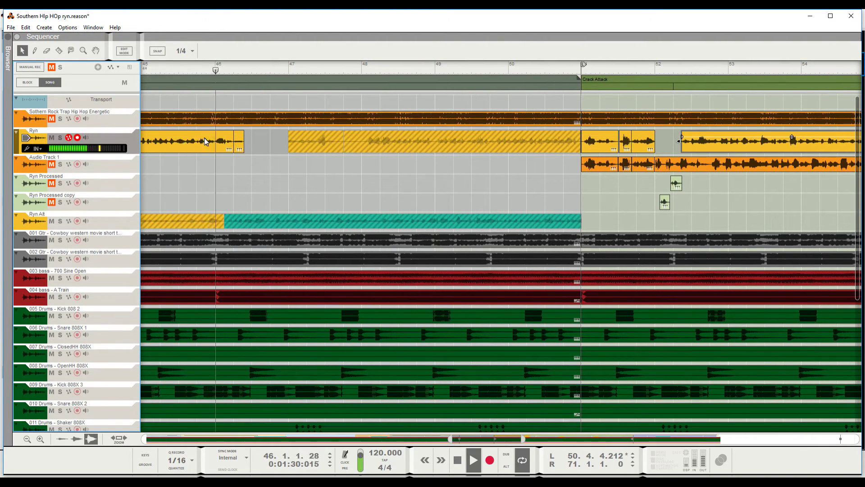
key(space)
Extend the start of the first short Ryn Alt clip after bar 55 back to about 53.1.
scroll(405, 164, down, 3)
scroll(407, 166, up, 3)
scroll(406, 167, right, 5)
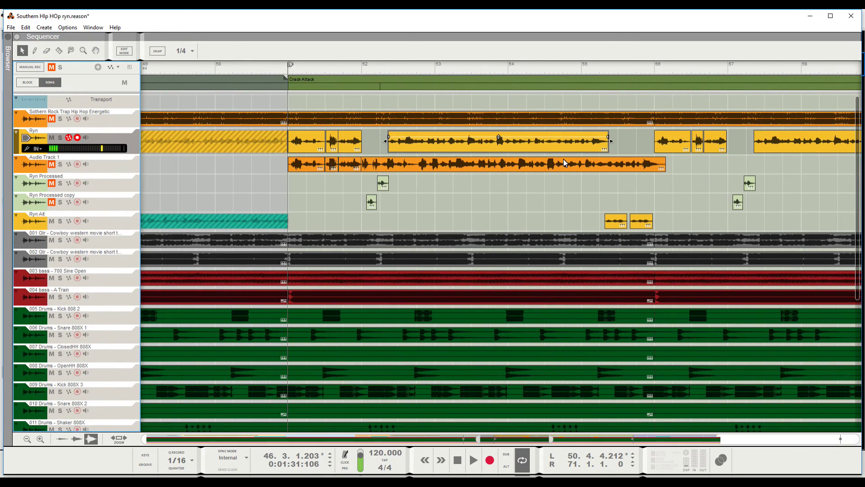
click(587, 72)
click(609, 222)
drag(603, 223, 497, 231)
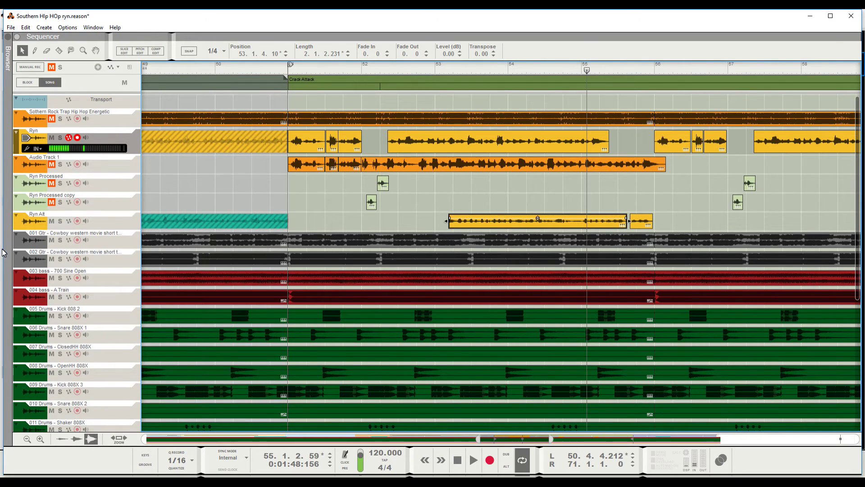
Solo the Ryn Alt track and play the extended clip from about bar 53 to 55.4.
click(60, 221)
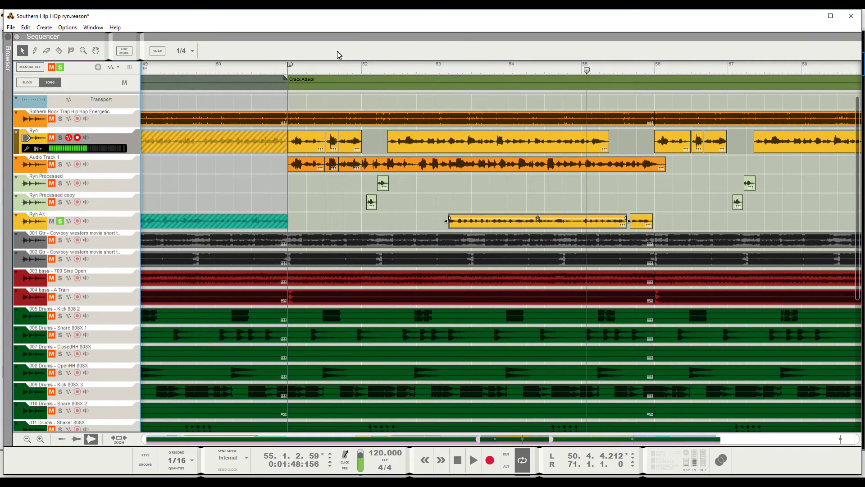
click(436, 72)
key(space)
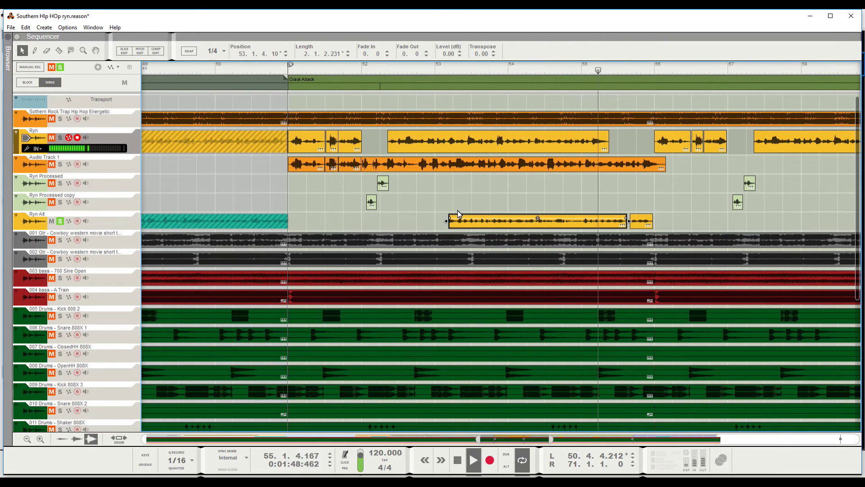
key(space)
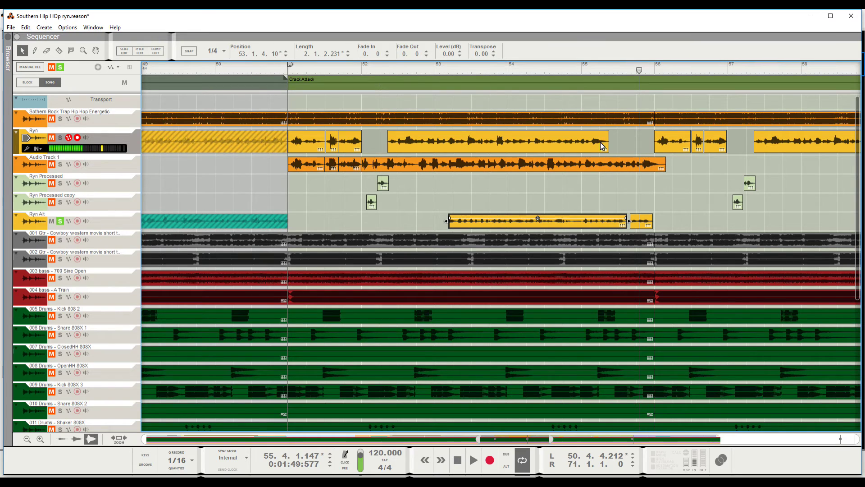
Replay the soloed Ryn Alt take from about bar 53, muting the short clip before bar 56 during playback and unmuting it after stopping.
click(434, 71)
key(space)
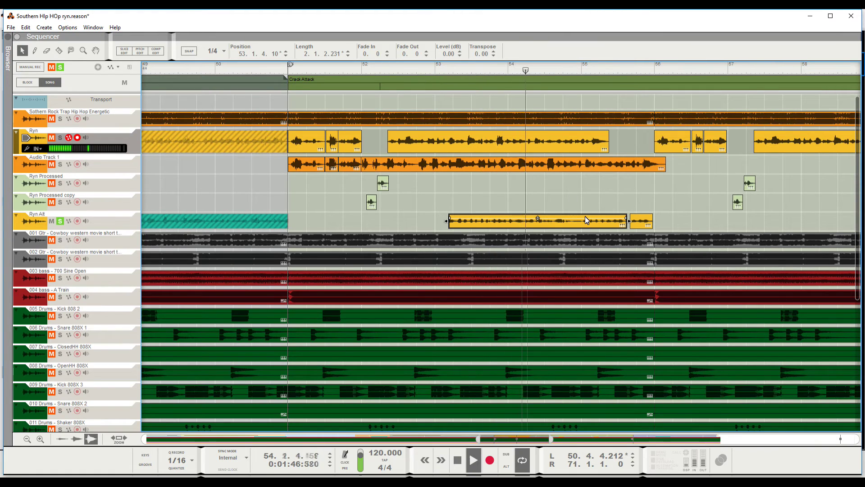
key(t)
click(645, 225)
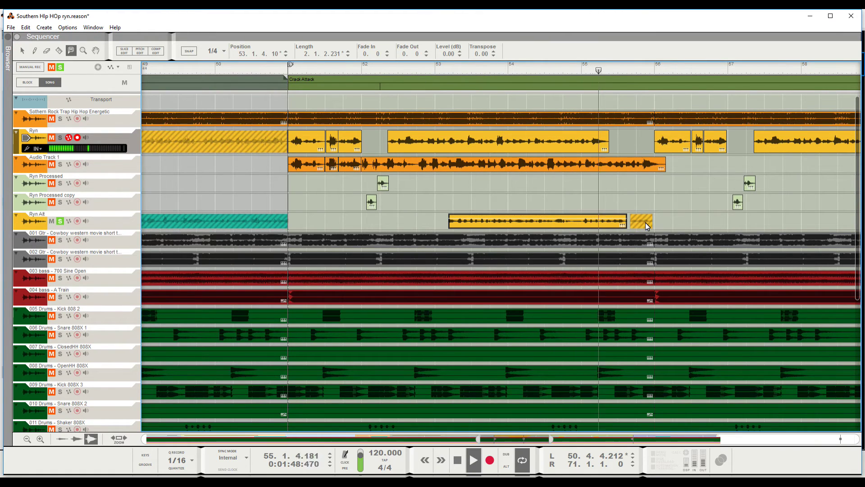
key(space)
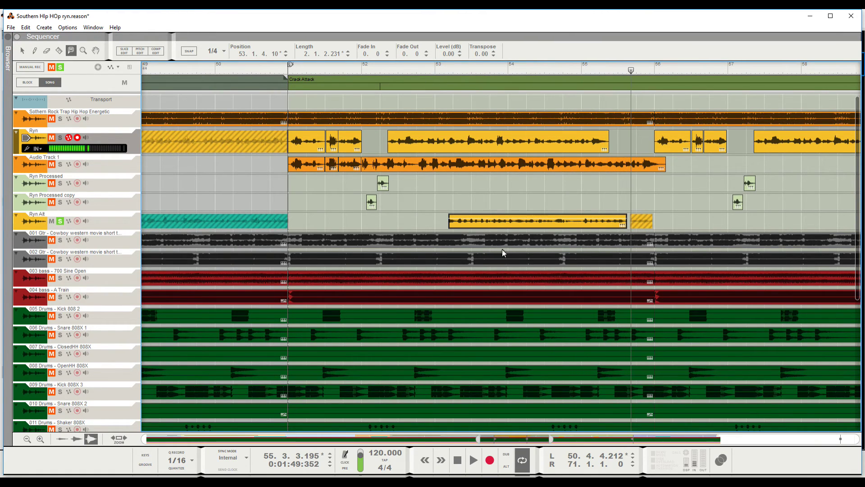
click(640, 222)
key(q)
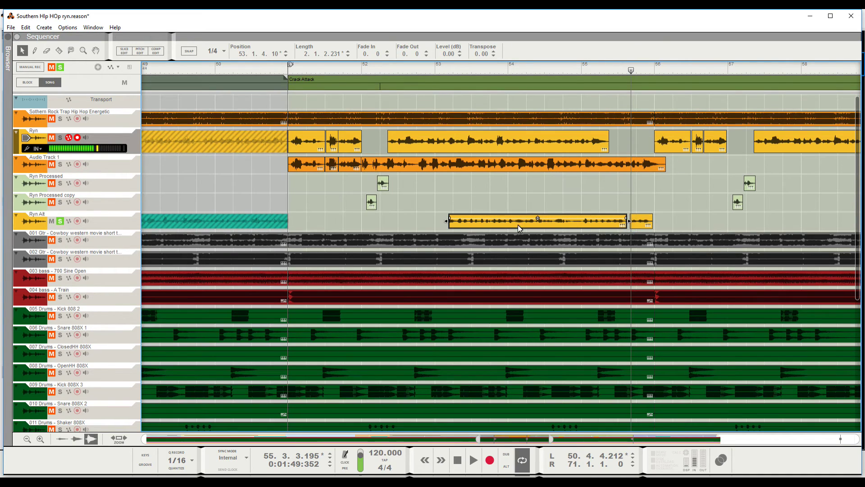
Undo the Ryn Alt mute changes, the solo and the clip extension.
key(ctrl+z)
key(ctrl+z)
key(ctrl+z)
key(ctrl+z)
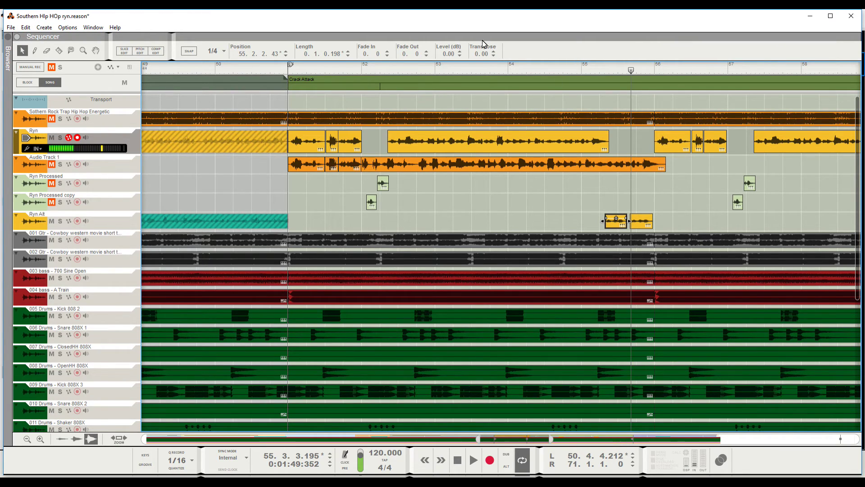
Play the full mix from about bar 54 to 56.4 to hear the short Ryn Alt clips in context.
click(514, 68)
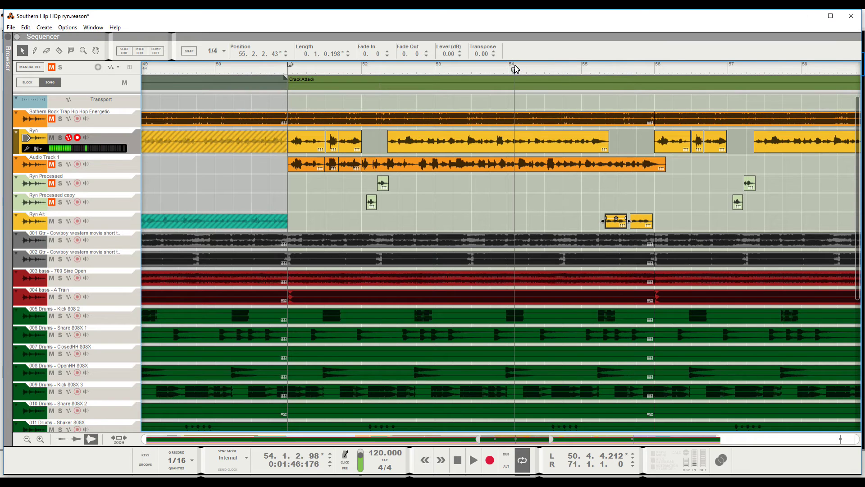
key(space)
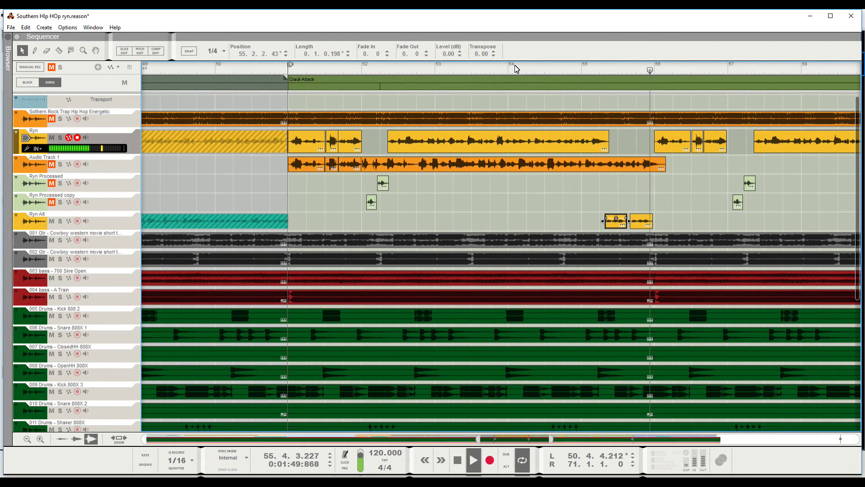
key(space)
Shift the three Ryn clips at bar 56 slightly earlier to position 55.4.4.228 and play from about 54.3 to 57.4.
drag(731, 137, 657, 145)
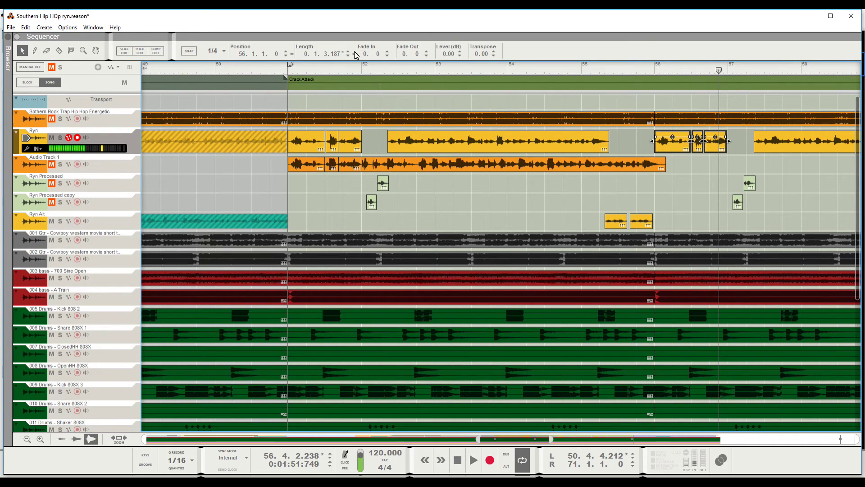
drag(279, 58, 279, 63)
click(558, 69)
key(space)
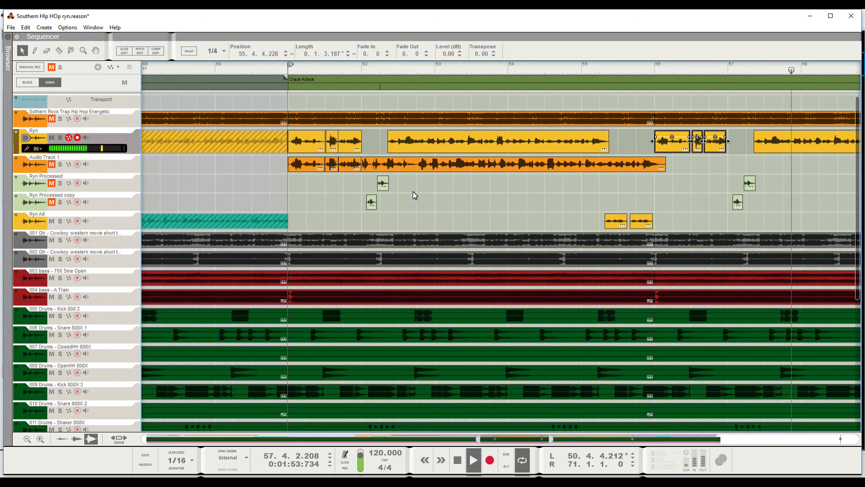
key(space)
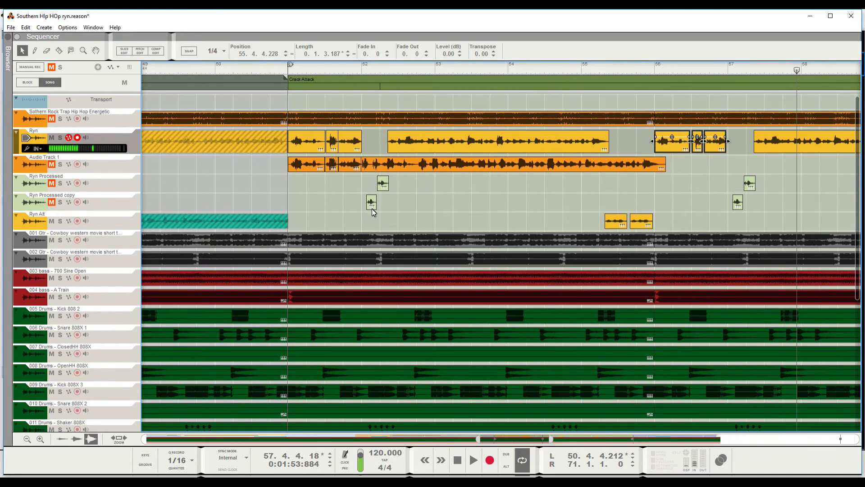
Unmute the Ryn Processed and Ryn Processed copy tracks and set the playhead at about the start of bar 51.
click(52, 183)
click(51, 202)
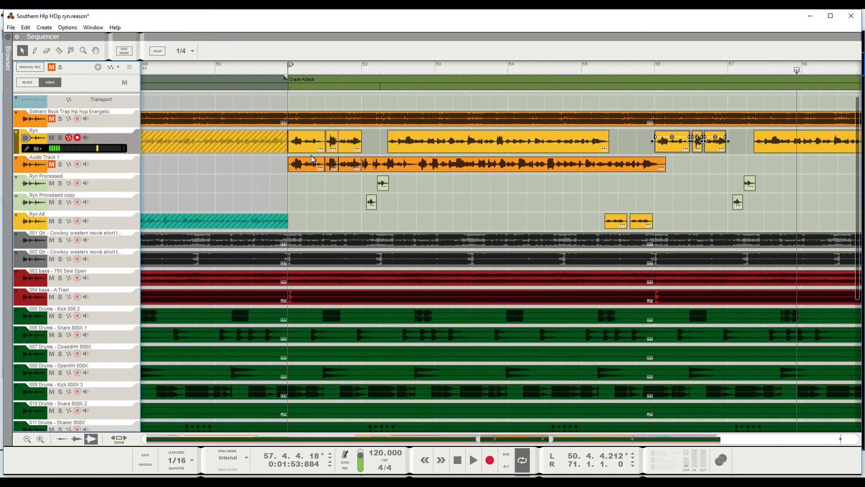
click(287, 70)
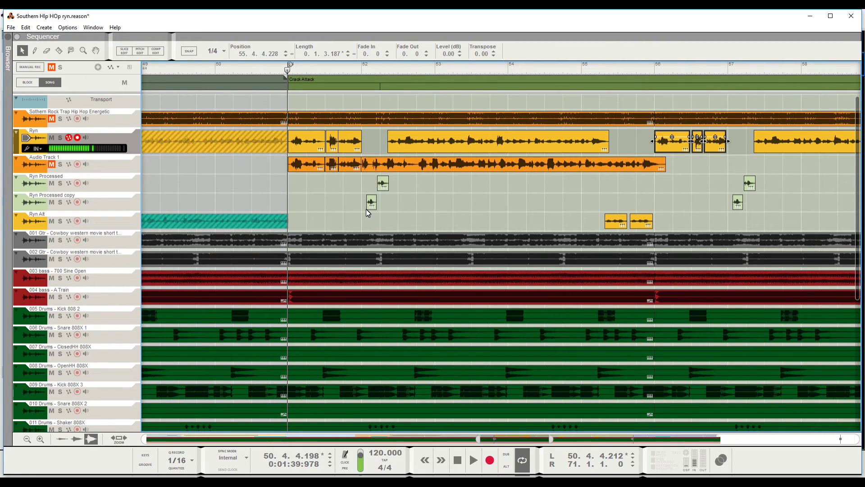
Move the Ryn Processed copy clip near 52.1 onto the Ryn Processed track and select the Ryn Processed copy track.
drag(367, 206, 371, 187)
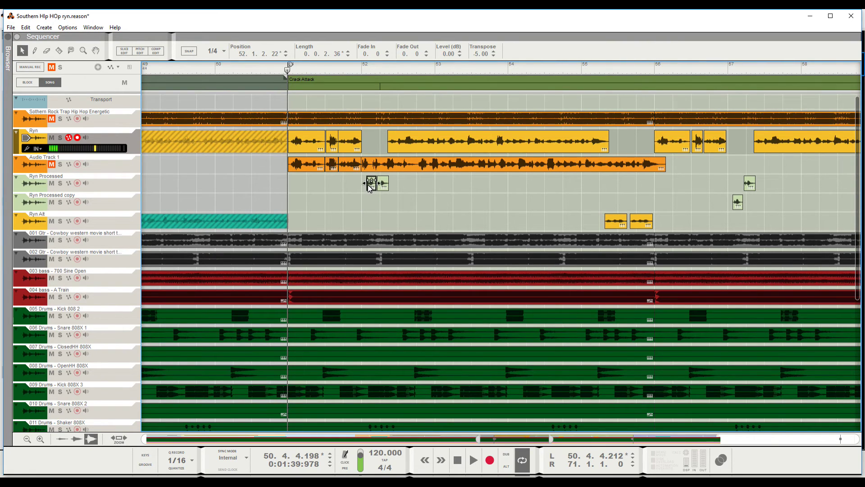
click(111, 206)
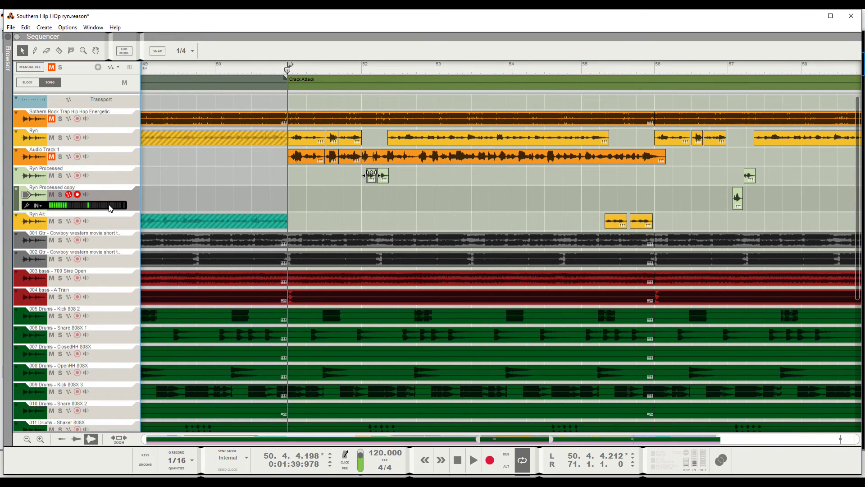
Undo the move of the Ryn Processed copy clip near 52.1 and play the mix from bar 51 to about 61.4.
key(ctrl+z)
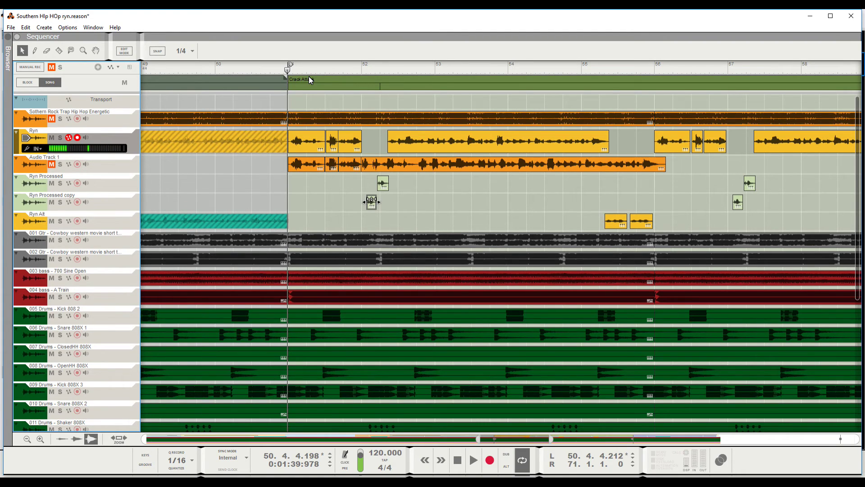
key(space)
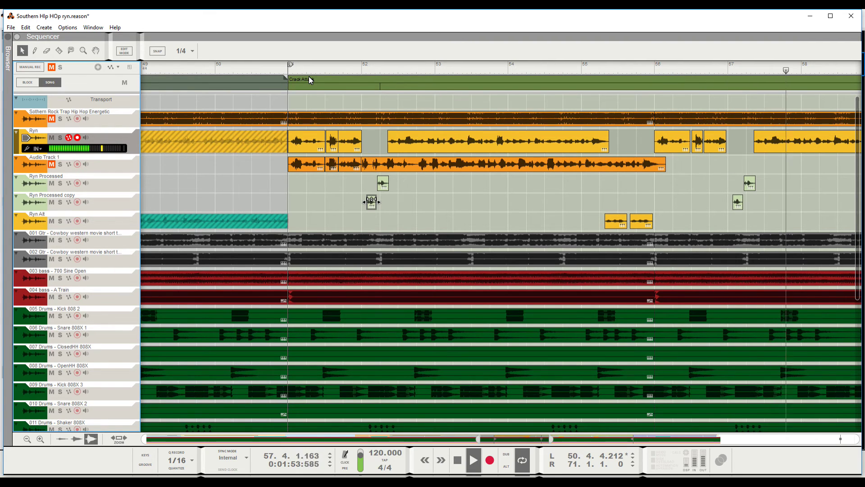
scroll(336, 112, down, 3)
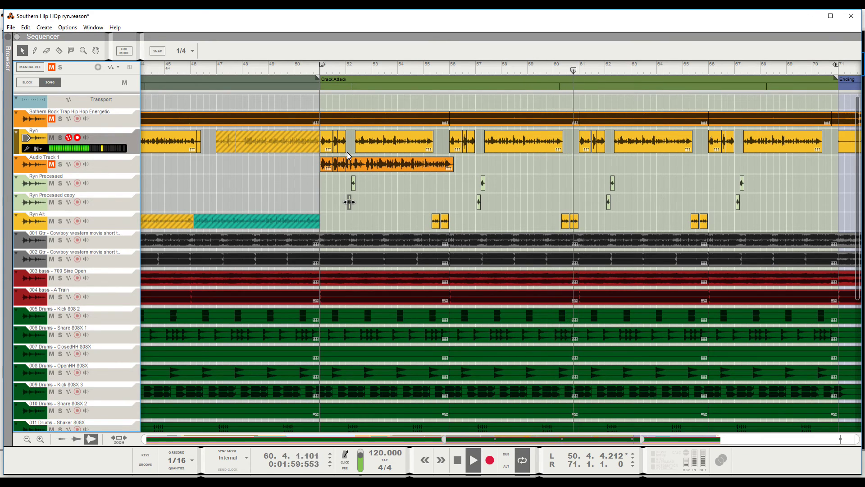
key(space)
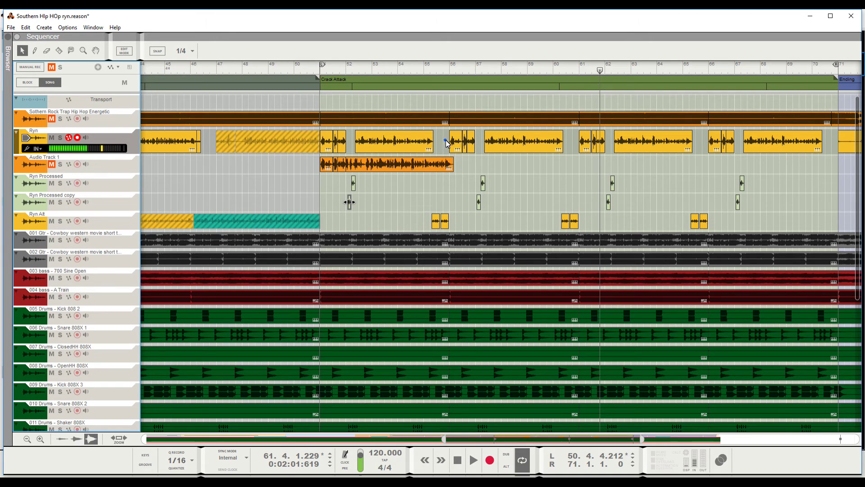
Examine the repeated Ryn clips around bars 56 and 61, selecting the short group at bar 61 and clearing the selection.
click(455, 142)
drag(276, 57, 275, 58)
click(567, 135)
drag(577, 143, 604, 144)
drag(276, 53, 277, 61)
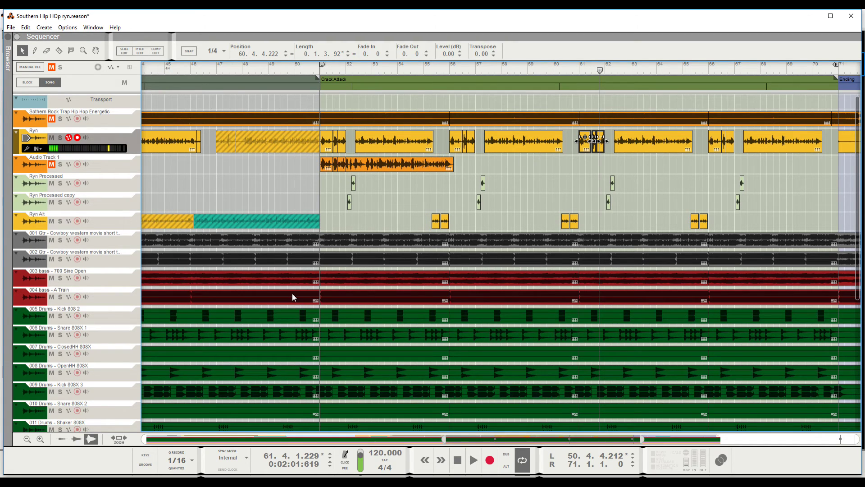
click(532, 217)
scroll(717, 204, right, 4)
scroll(509, 210, left, 3)
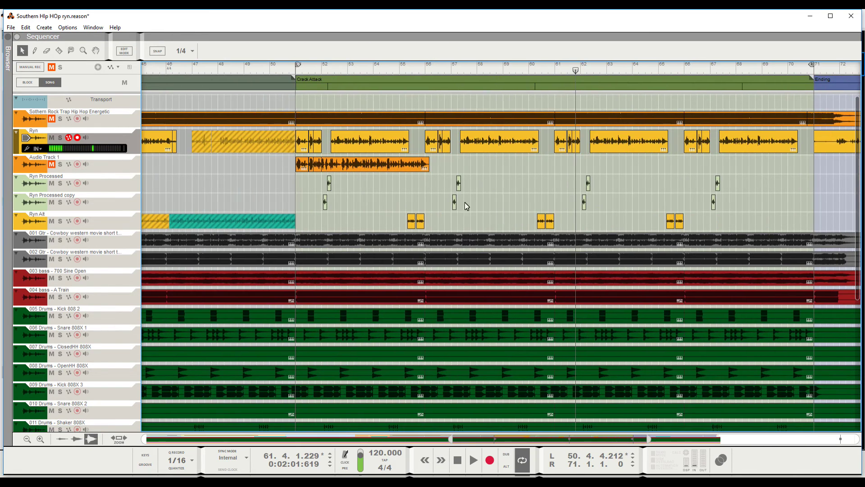
Select the Ryn Processed track and look over its Neptune, Pulveriser and The Echo devices in the rack.
click(127, 185)
click(86, 177)
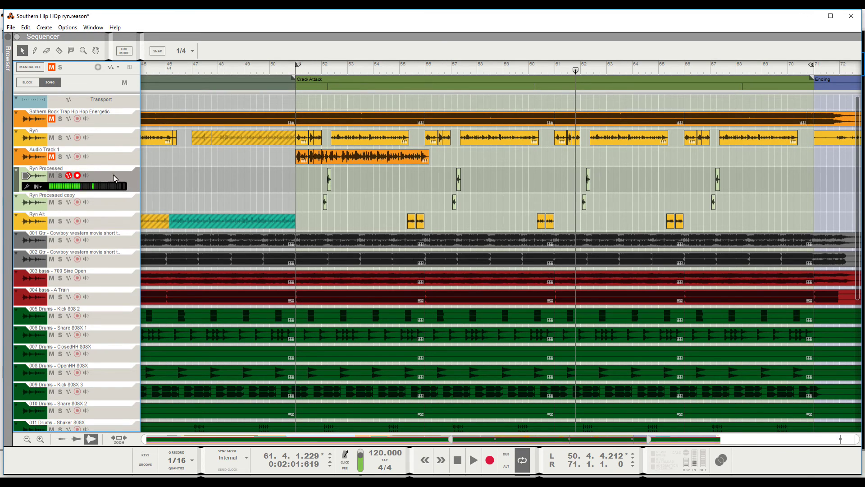
key(F6)
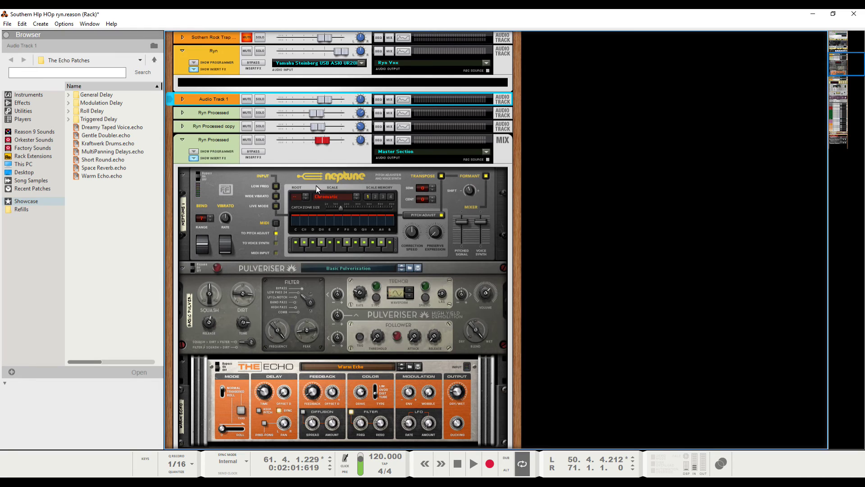
key(F7)
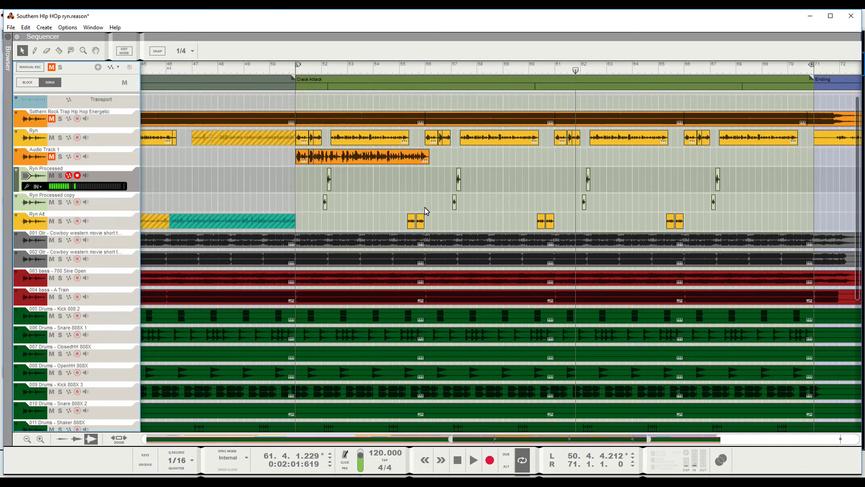
Inspect the transposition of the Ryn Processed and Ryn Processed copy clips near bar 52 and the formant shift in Neptune.
click(329, 178)
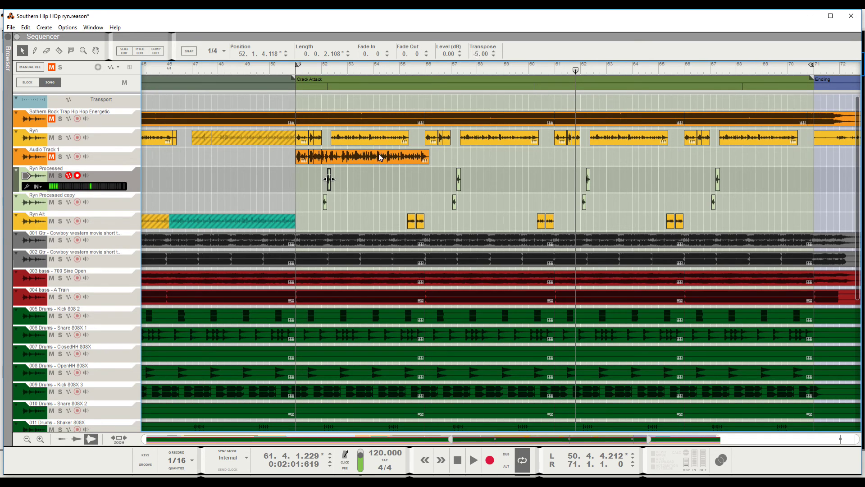
click(325, 203)
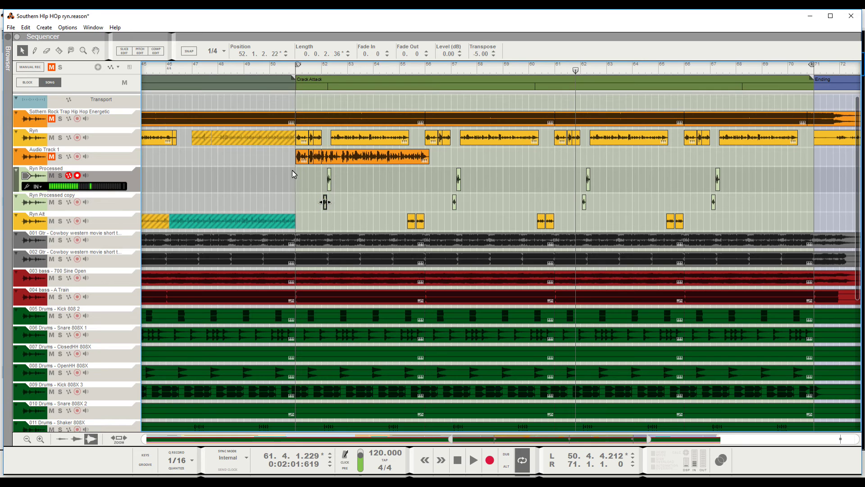
key(F6)
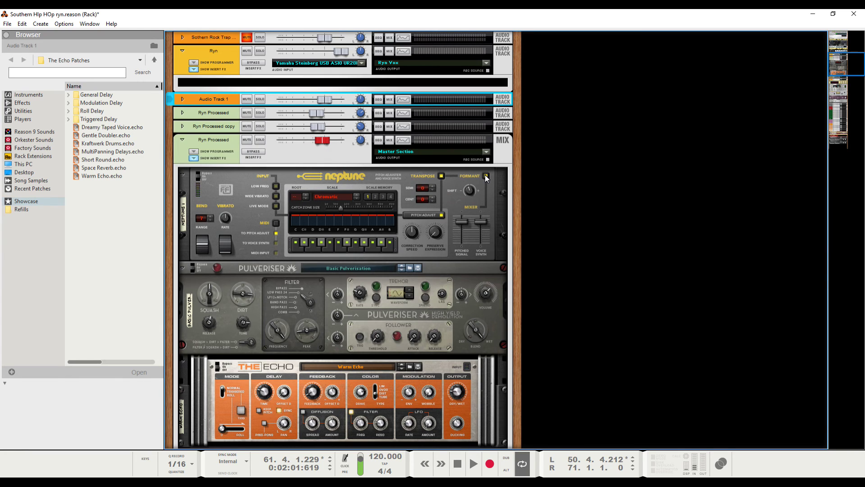
click(470, 191)
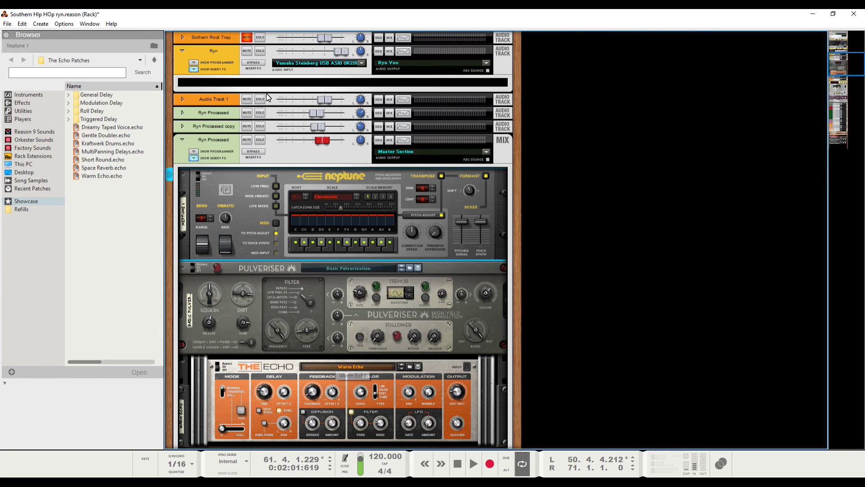
key(F7)
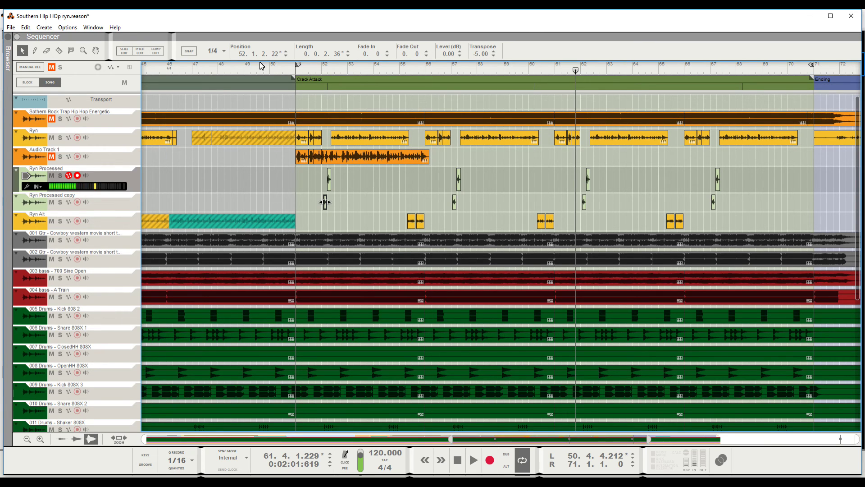
Raise the Ryn Processed mix channel level slightly and play from about the start of bar 51 to 54.2.
key(F6)
drag(321, 138, 325, 138)
key(F7)
click(297, 69)
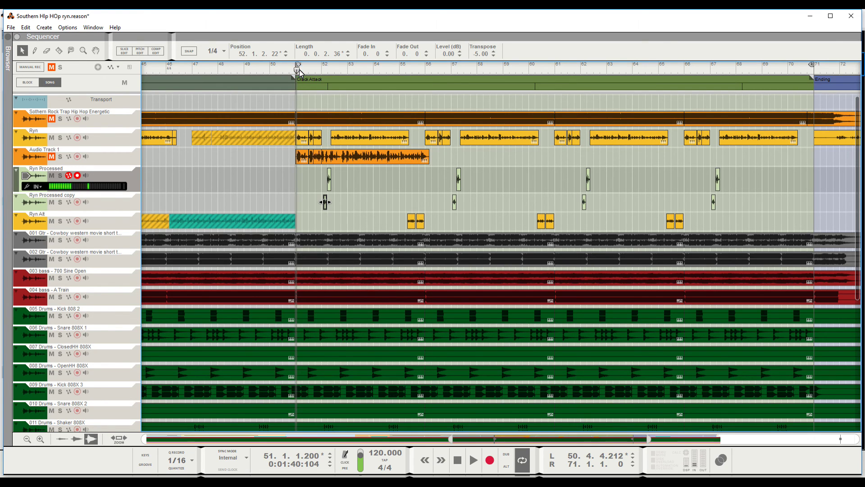
key(space)
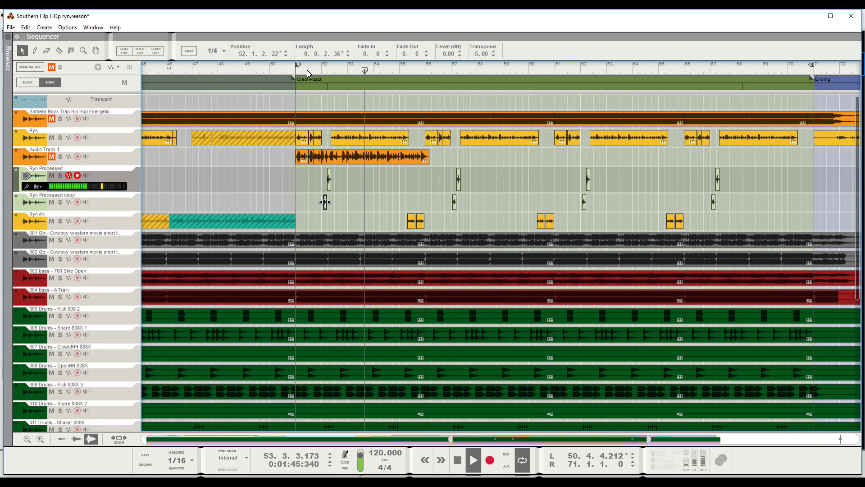
key(space)
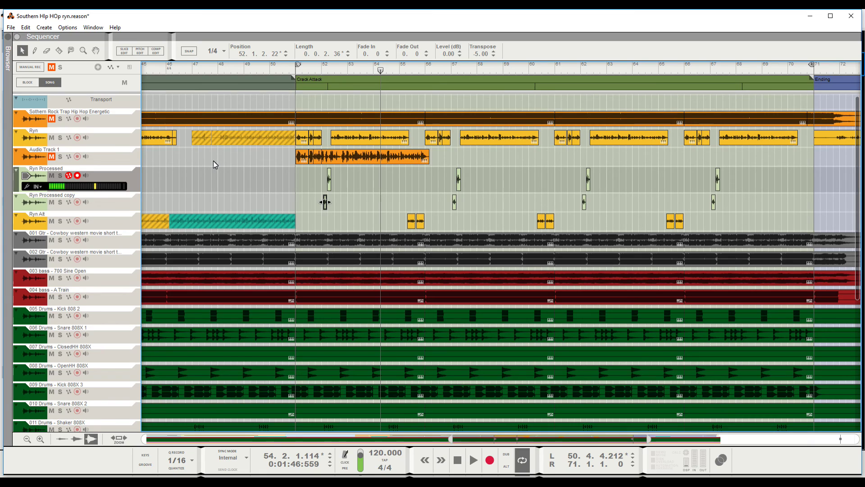
Lower the Ryn Processed mix channel level to -4.31 dB and play from about bar 51 to the start of bar 56.
key(F5)
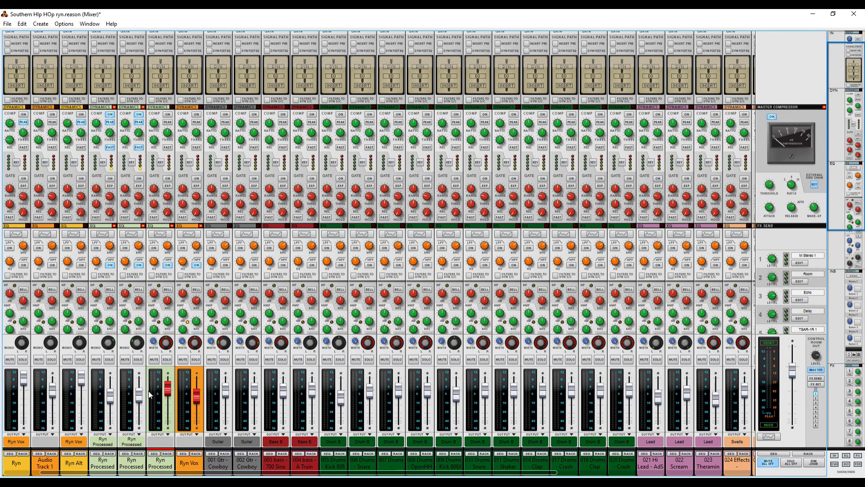
drag(169, 390, 167, 397)
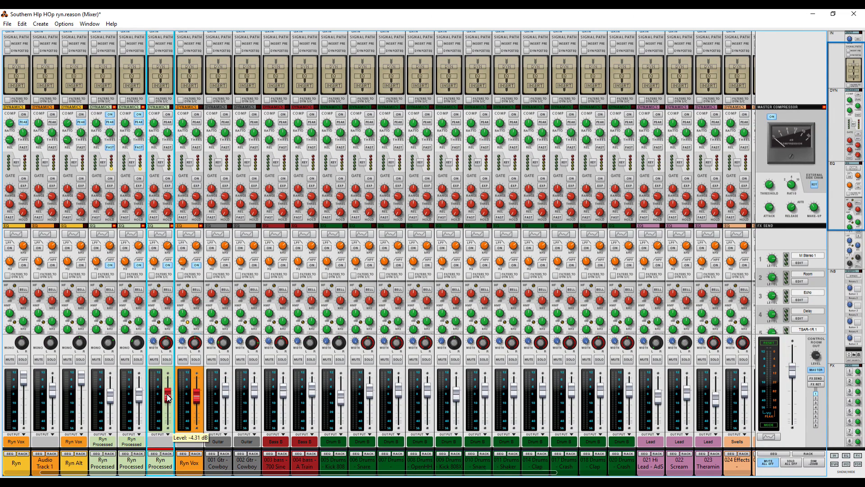
key(F7)
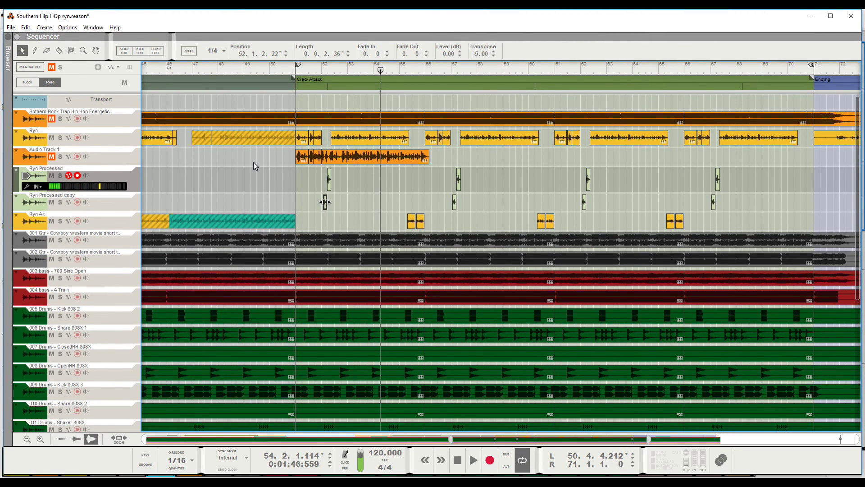
click(295, 71)
key(space)
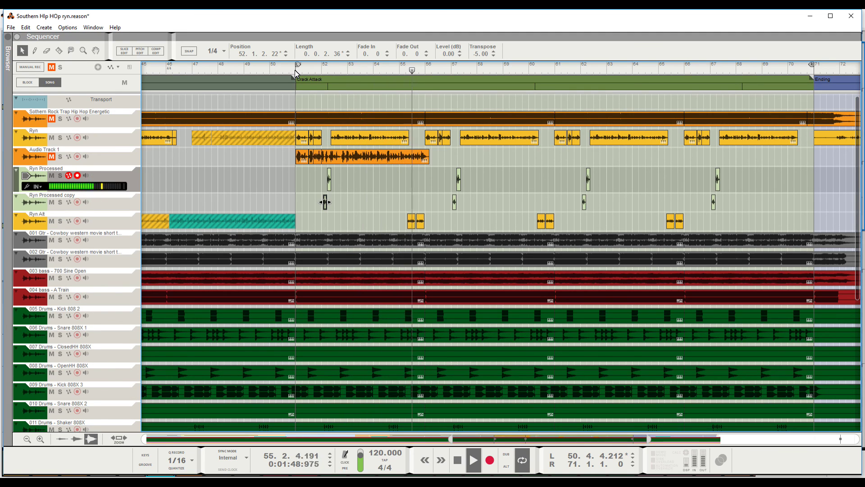
key(space)
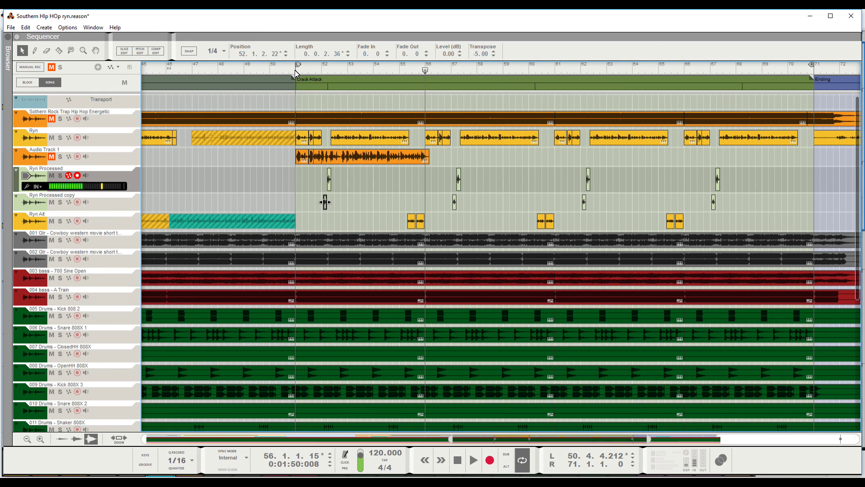